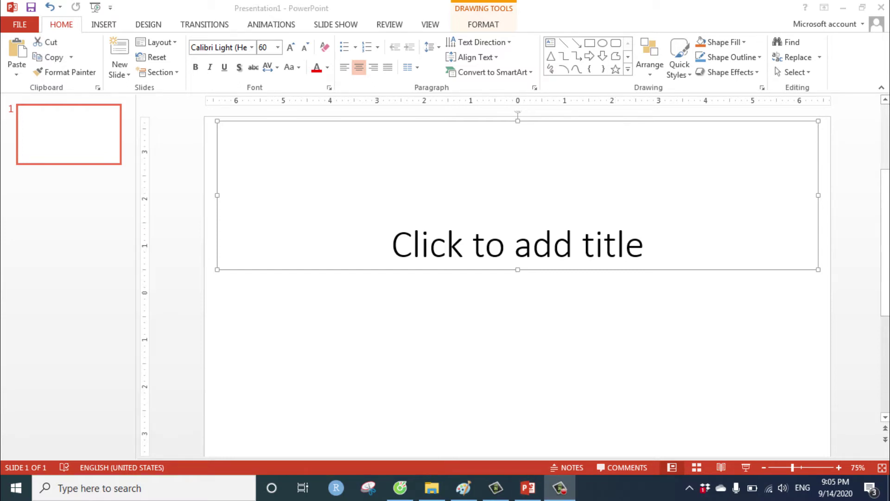
- Enter the slide title as two lines, "nghiencuudinhluong.com" and "qaglobal.edu.vn"
text(nghiencuud)
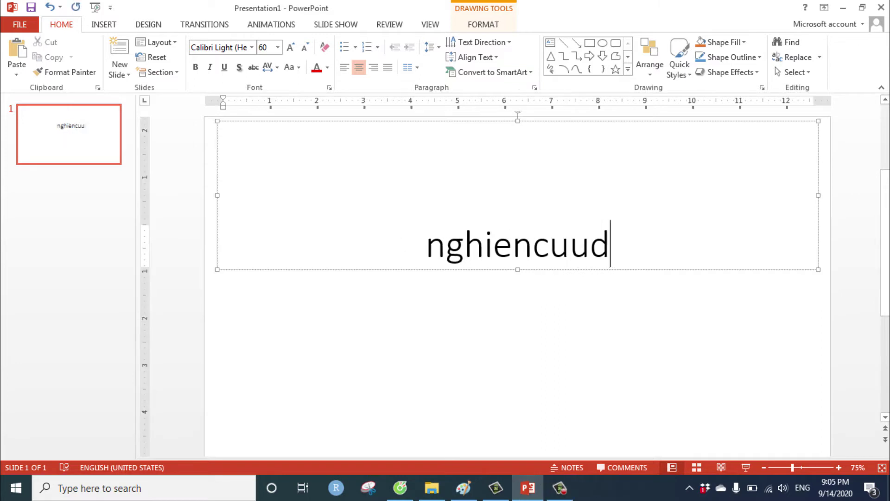
text(inhluong.com)
key(Return)
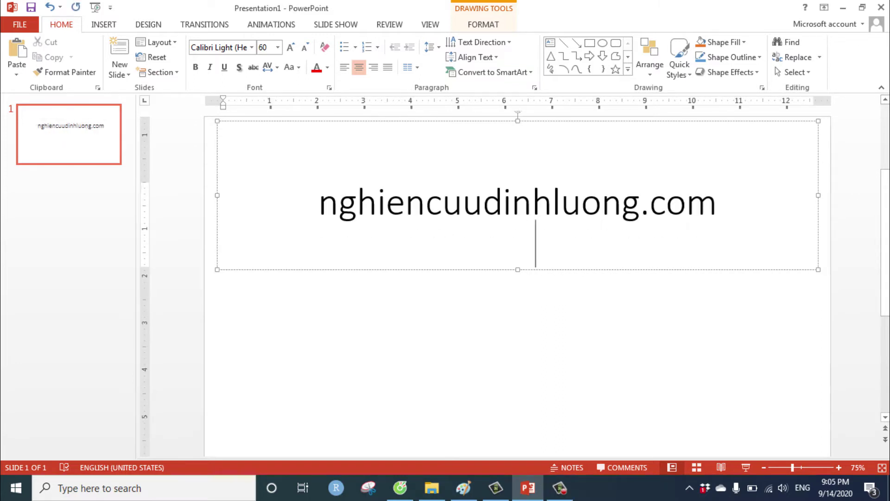
text(qaglo)
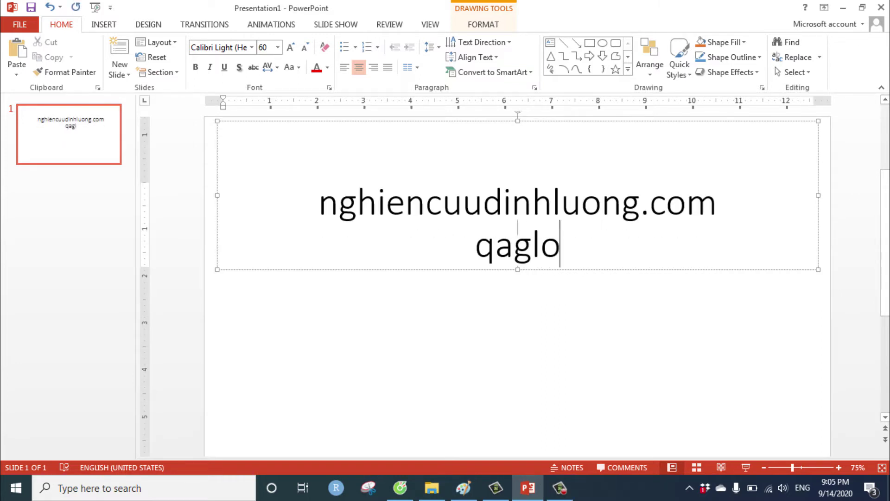
text(bal.e)
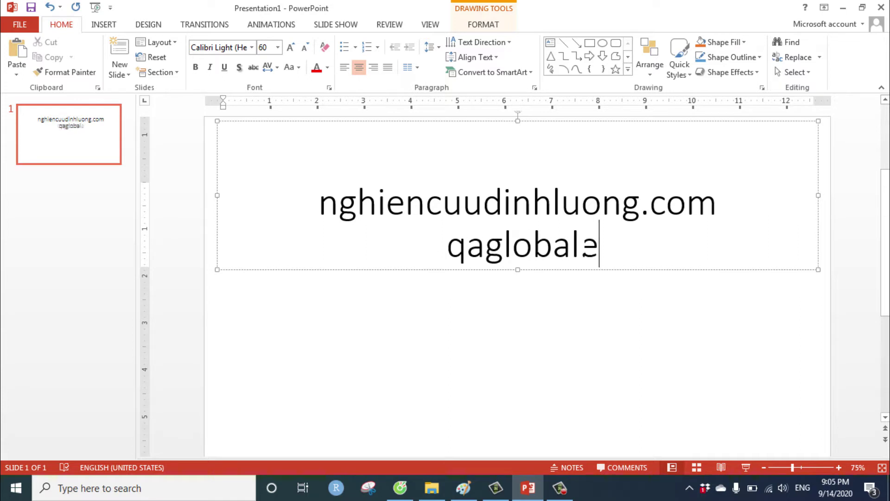
text(du.vn)
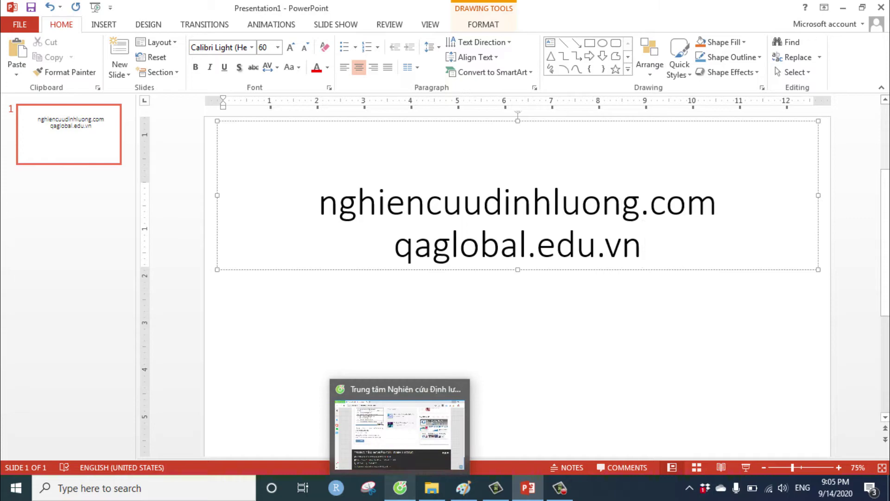
- Switch to the browser to view the nghiencuudinhluong.com home page, and return to the PowerPoint slide
click(400, 487)
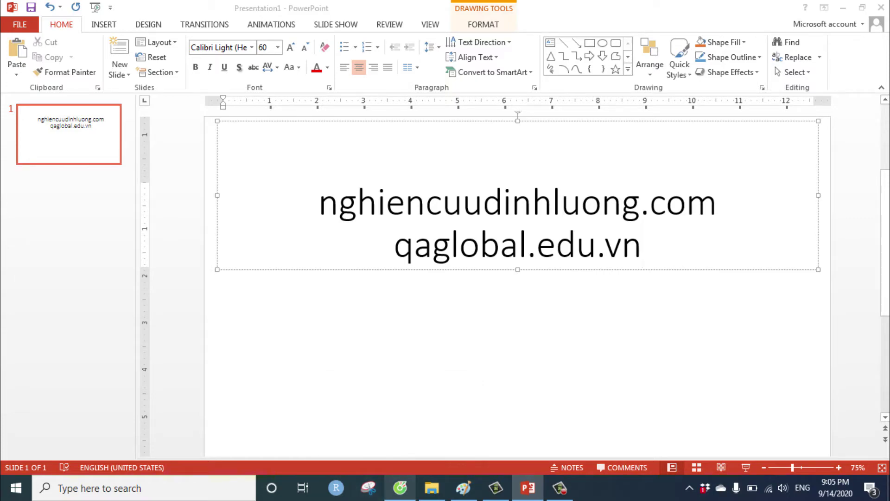
key(alt+Tab)
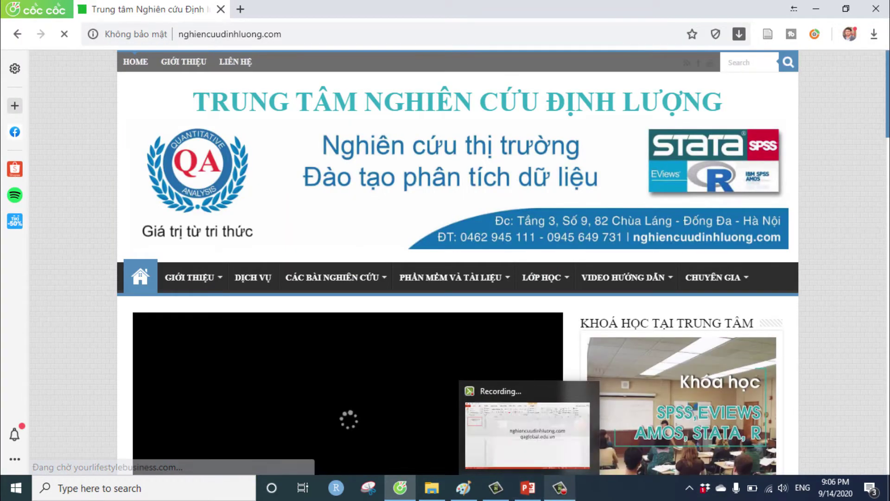
click(527, 488)
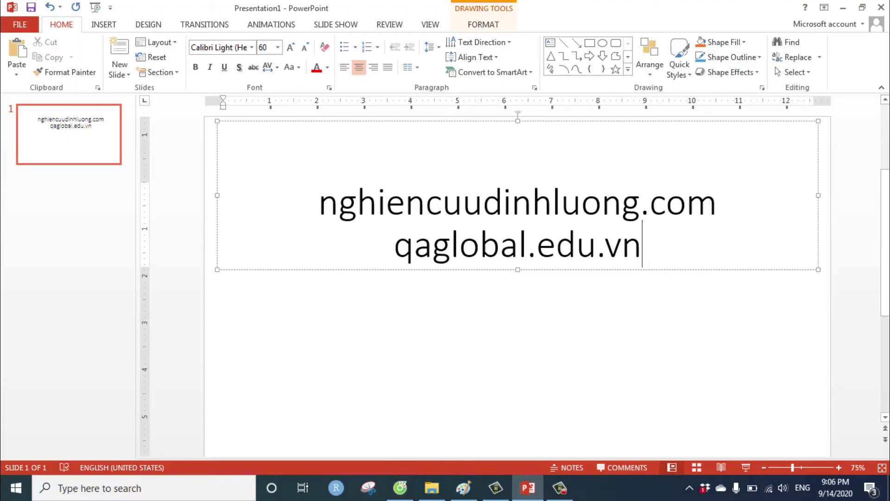
- Add a third title line reading "how to do regression in Eviews?" followed by a blank line
key(Return)
key(BackSpace)
key(Return)
text(how )
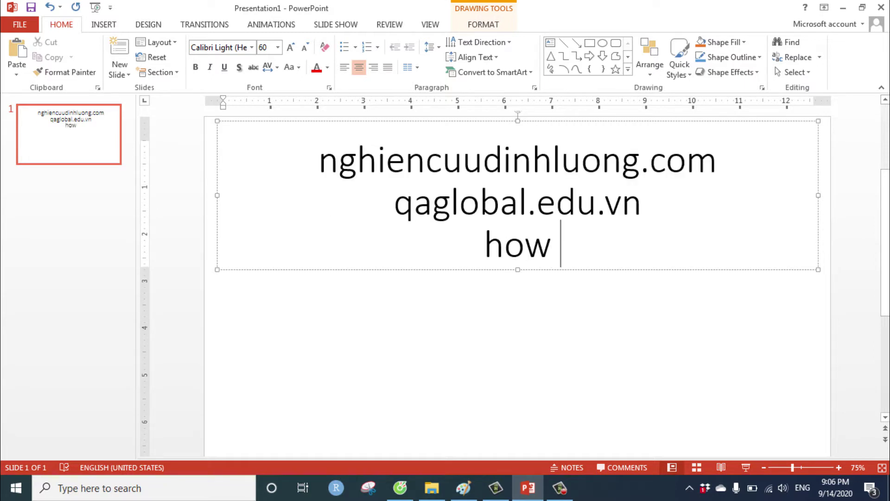
text(to do reg)
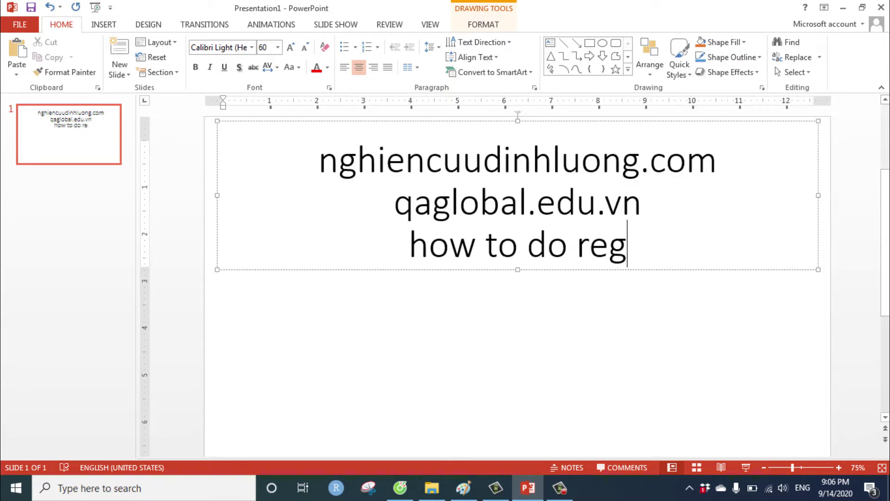
text(ression )
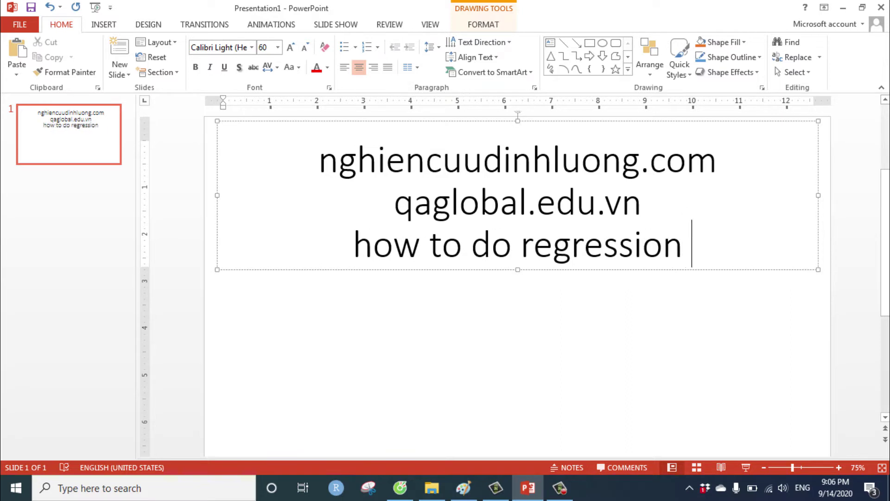
text(in EVIew)
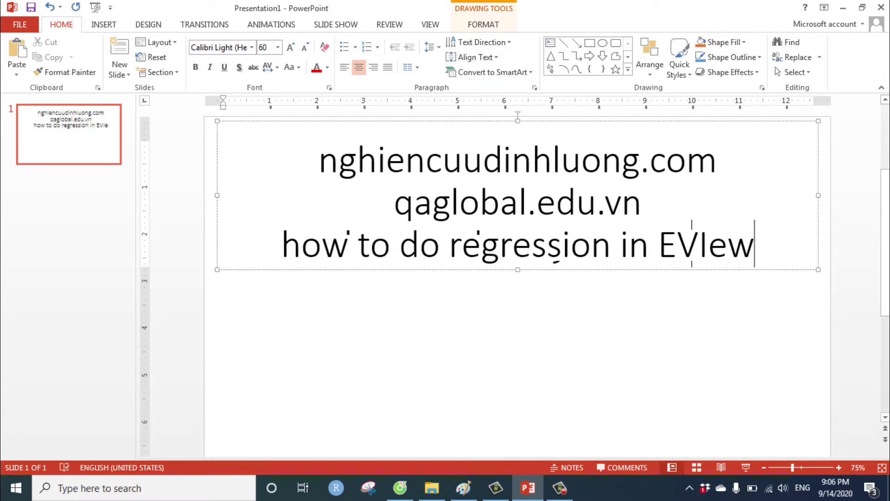
key(BackSpace)
key(BackSpace)
key(BackSpace)
key(BackSpace)
key(BackSpace)
key(BackSpace)
key(BackSpace)
text(n EViews)
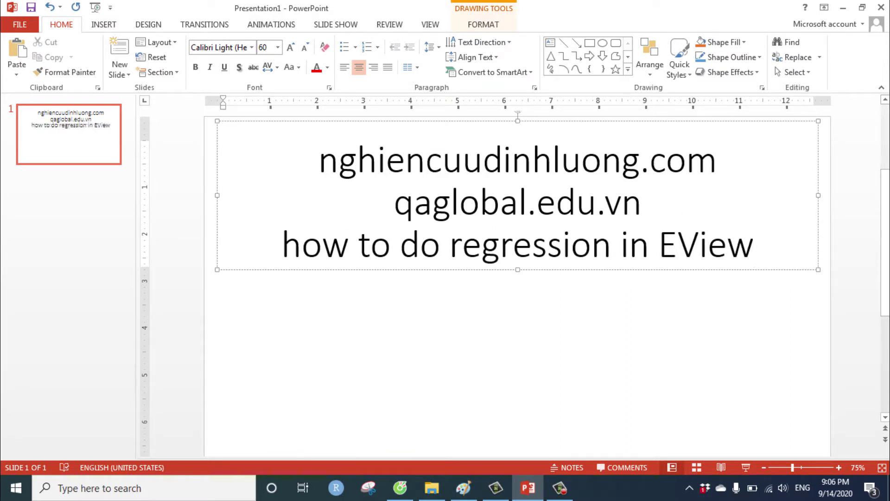
key(BackSpace)
key(BackSpace)
key(BackSpace)
key(BackSpace)
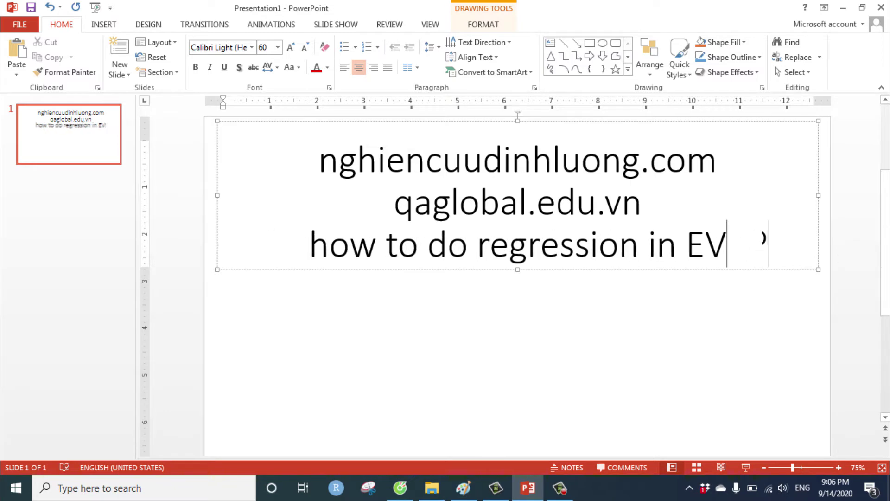
key(BackSpace)
text(views?)
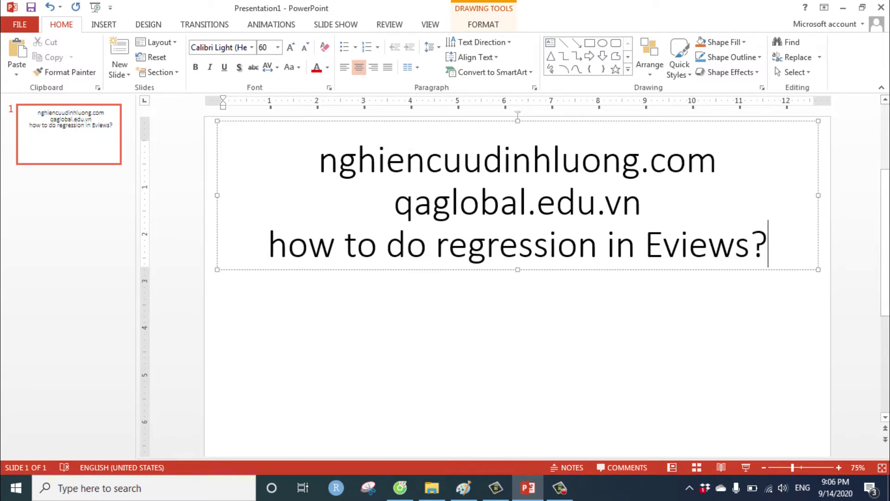
key(Return)
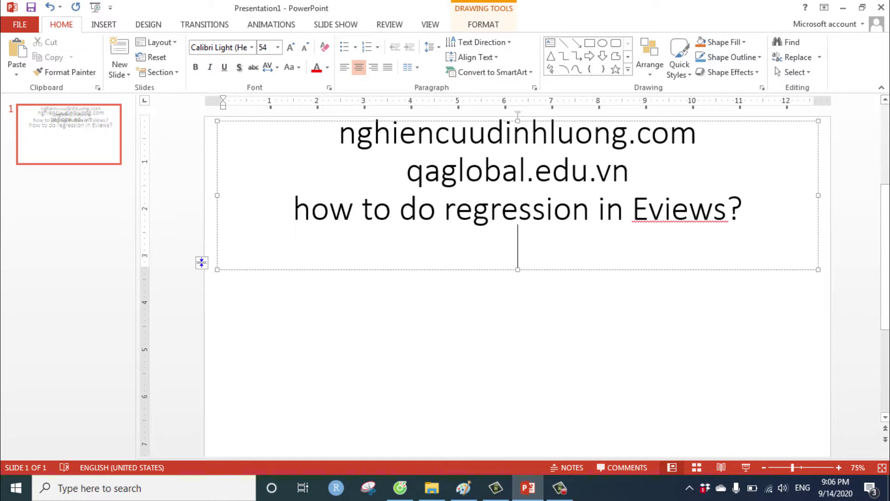
text(e)
key(Return)
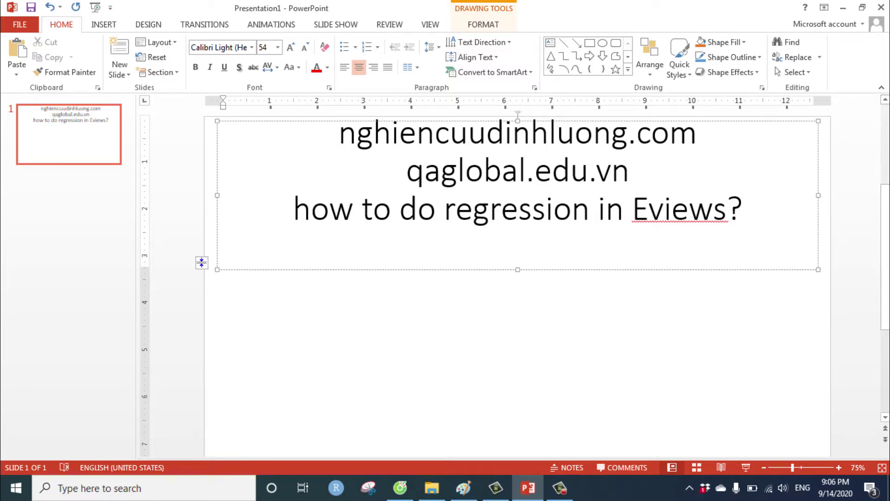
click(312, 376)
click(519, 246)
- Switch to File Explorer and look through the Setup (G:), Data (F:) and Local Disk (H:) drives for the data file
click(432, 488)
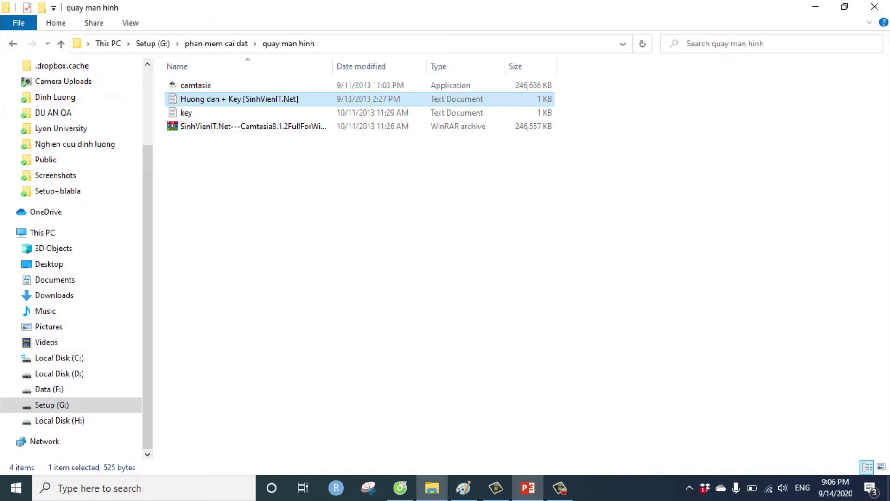
click(528, 488)
key(alt+Tab)
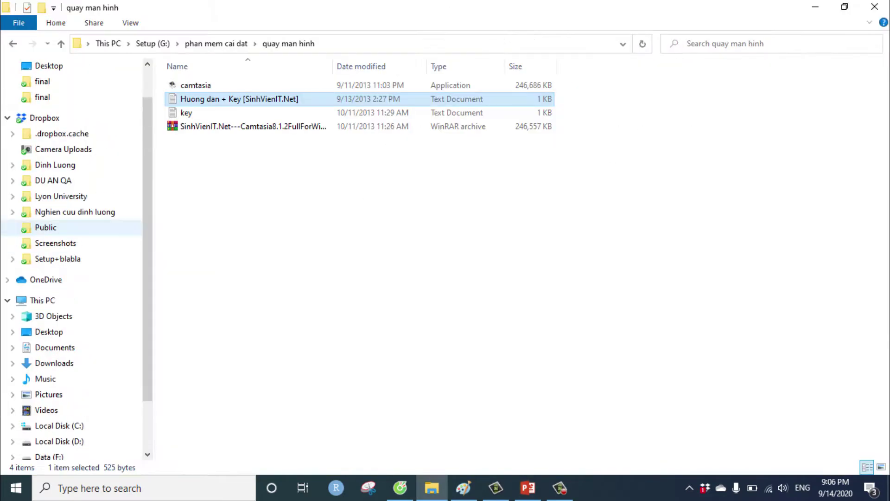
scroll(70, 225, up, 1)
scroll(71, 226, down, 3)
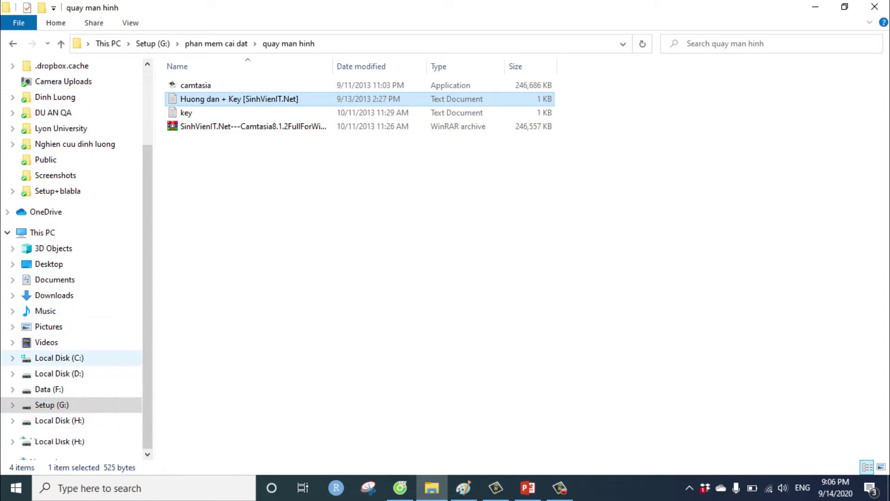
click(52, 405)
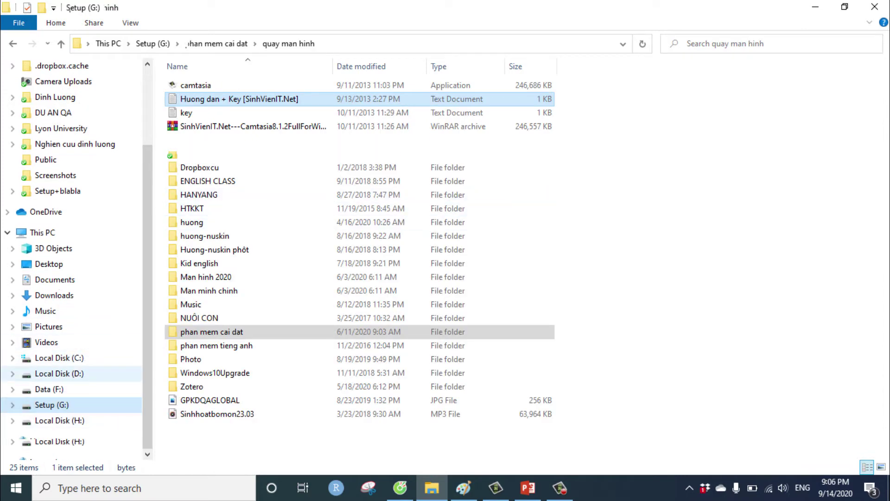
click(49, 389)
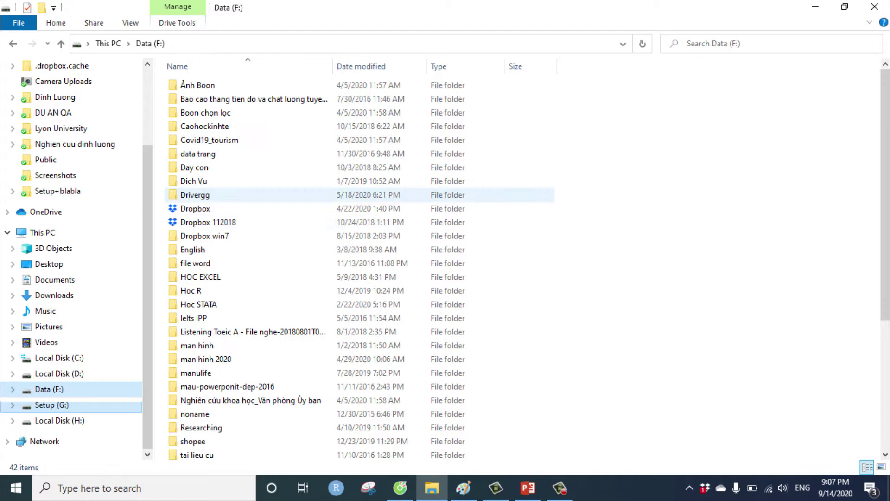
scroll(360, 195, down, 2)
click(59, 420)
click(52, 405)
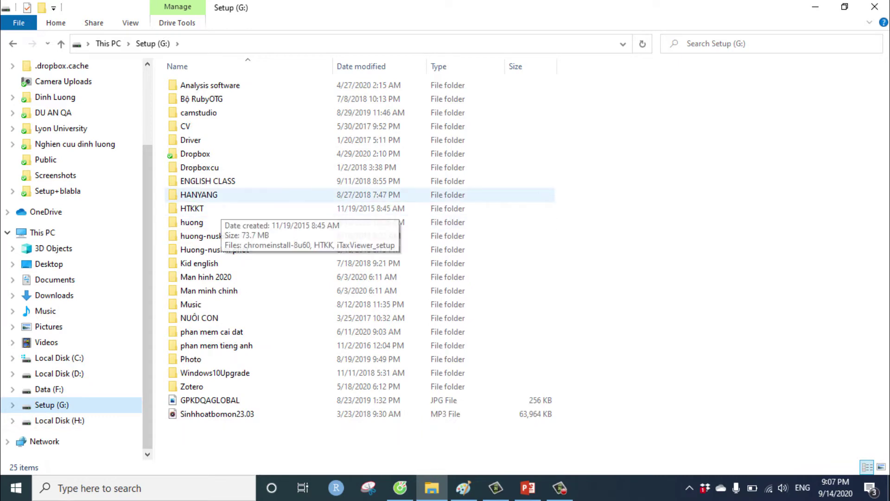
- Open the time series workbook from the Videos\Eviews folder on Local Disk (D:) in Excel
scroll(70, 190, up, 1)
click(53, 165)
click(51, 374)
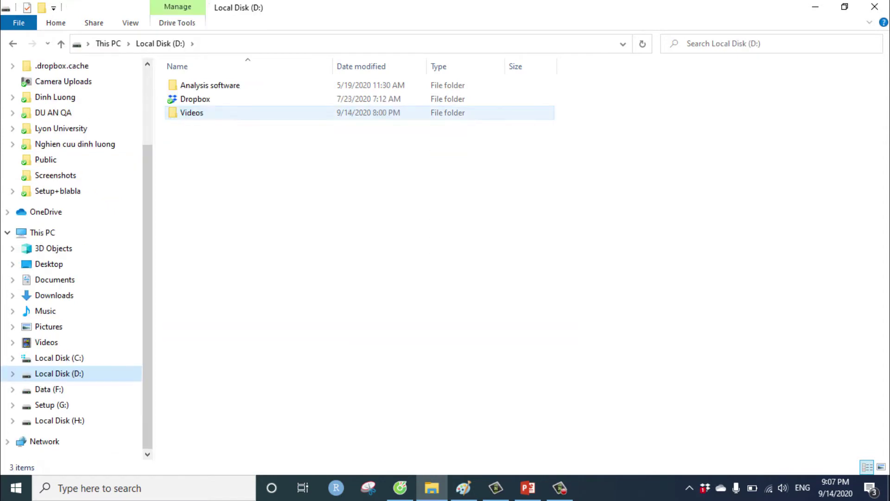
key(Return)
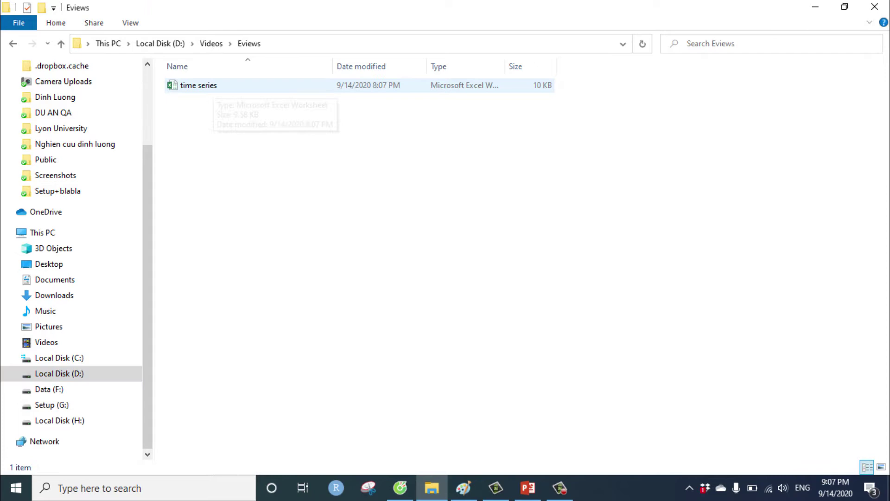
double_click(213, 86)
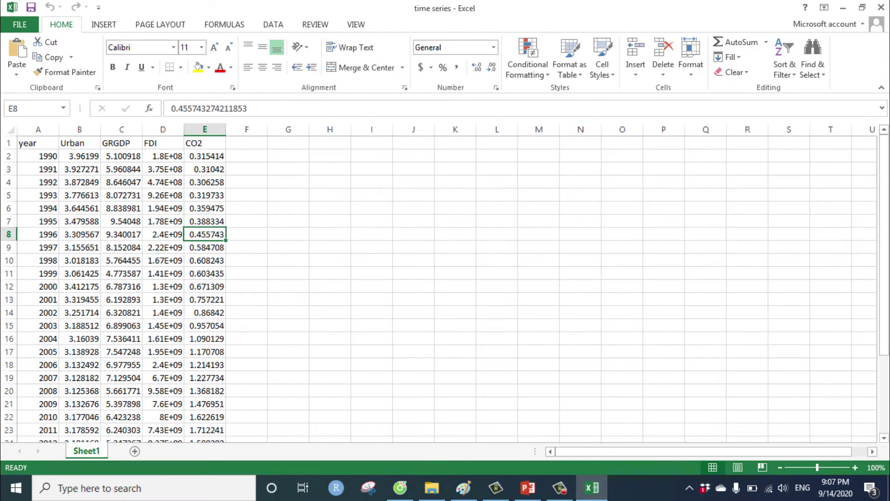
- Examine the data table's year, Urban, GRGDP, FDI and CO2 columns, and return to cell A1
drag(38, 143, 213, 353)
click(205, 377)
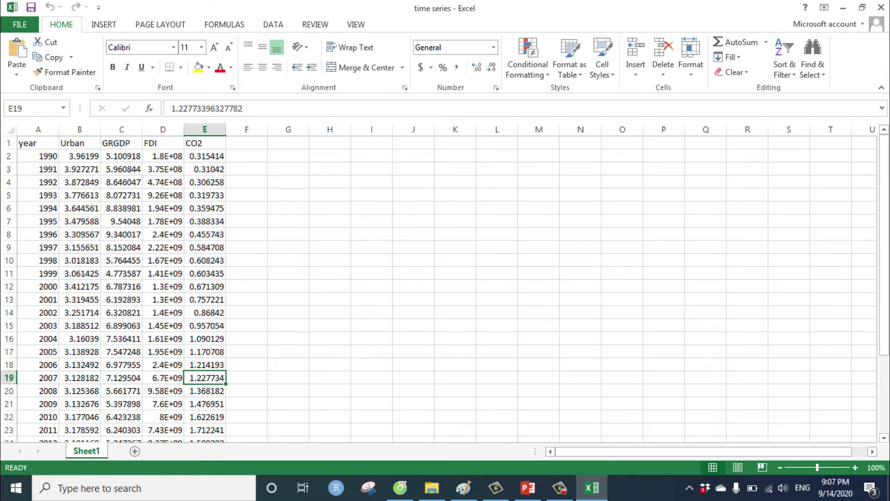
key(shift+Up)
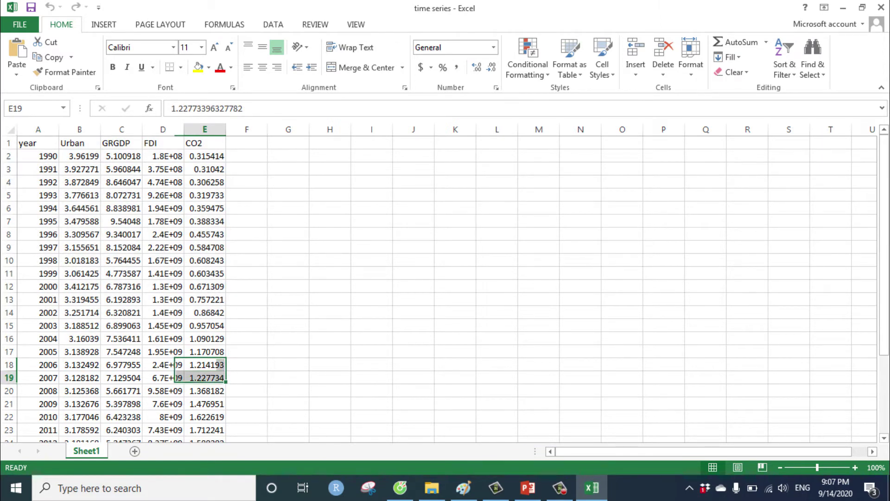
key(shift+Down)
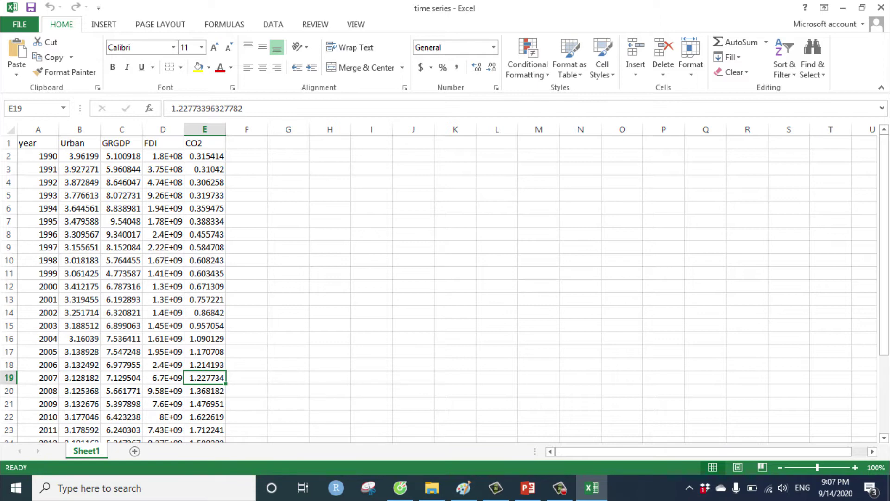
key(ctrl+Home)
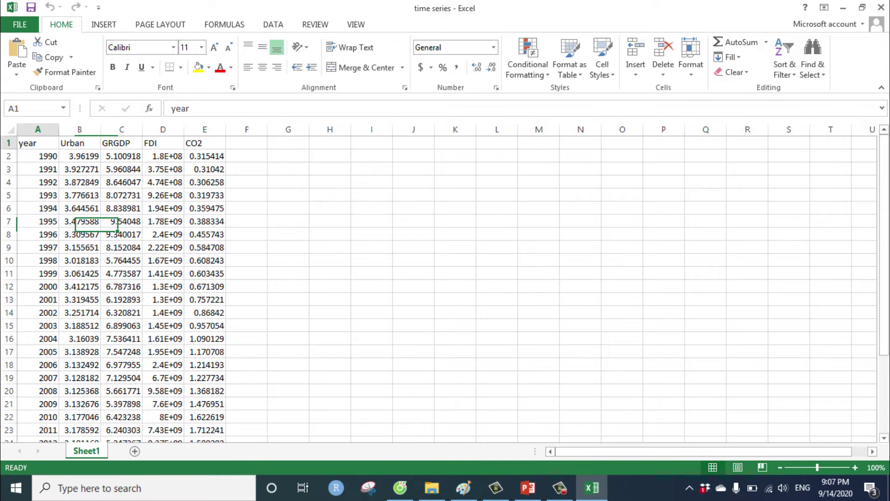
- Review the year column from its first to its last row, and select the Urban header in cell B1
click(38, 156)
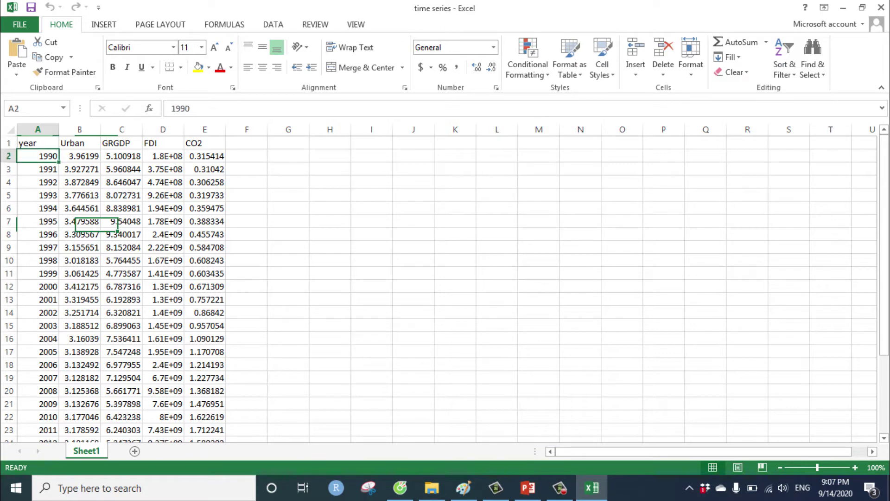
click(37, 143)
click(38, 156)
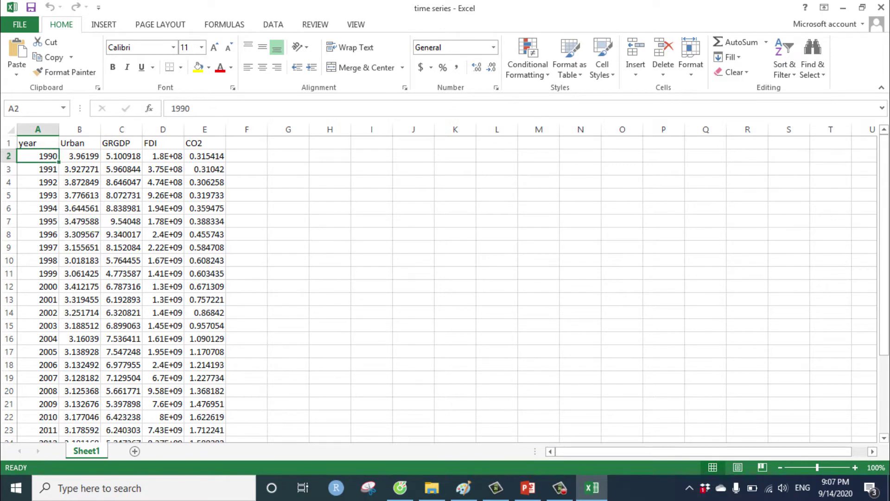
scroll(445, 288, down, 4)
scroll(445, 287, up, 4)
scroll(445, 287, down, 4)
scroll(445, 287, up, 4)
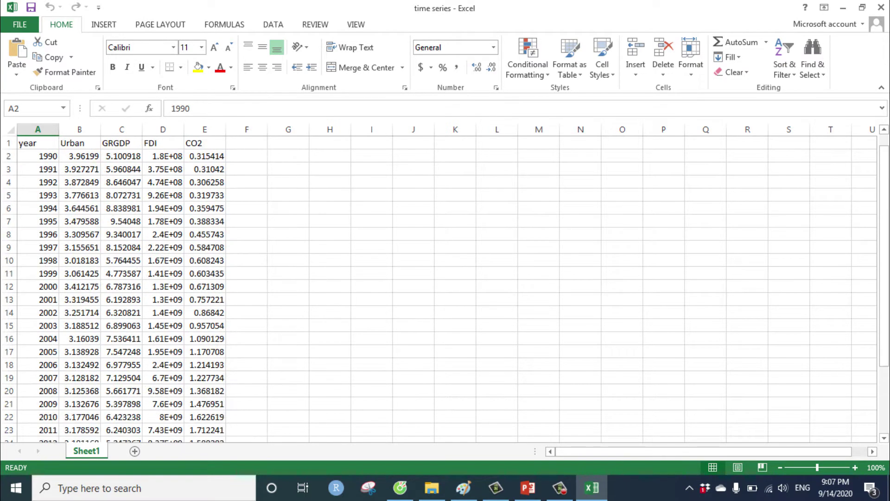
scroll(445, 287, down, 4)
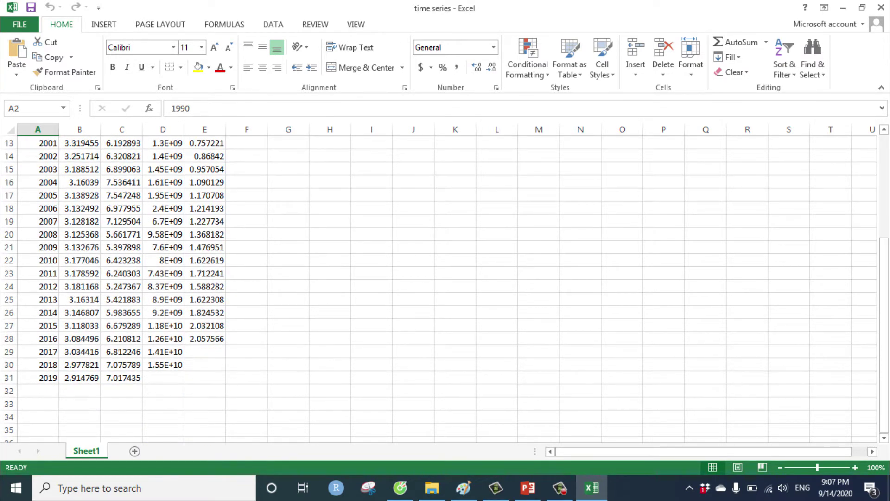
scroll(445, 287, up, 4)
click(79, 143)
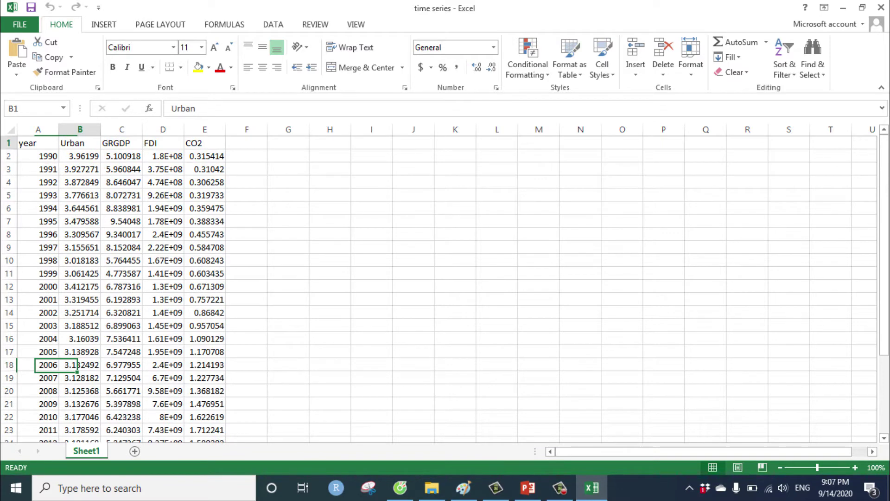
- Review the GRGDP, FDI and CO2 columns of the data table down to their last rows
key(Right)
key(Right)
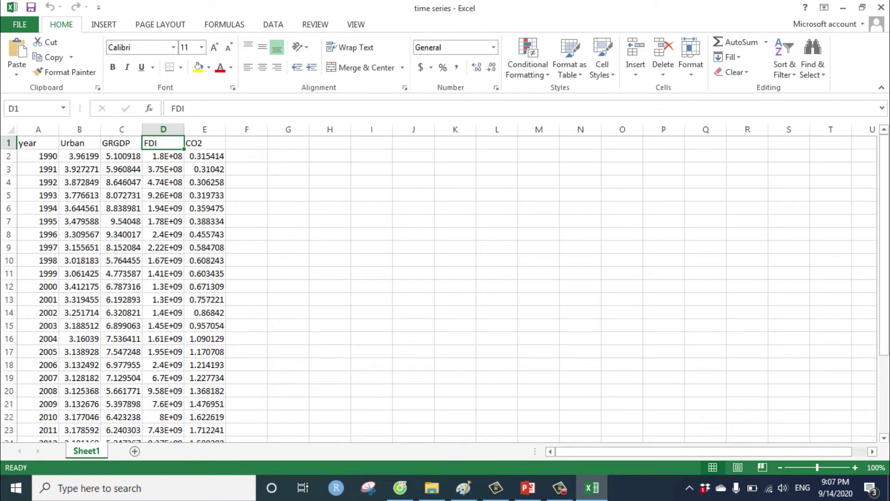
key(Right)
click(204, 168)
scroll(446, 287, down, 4)
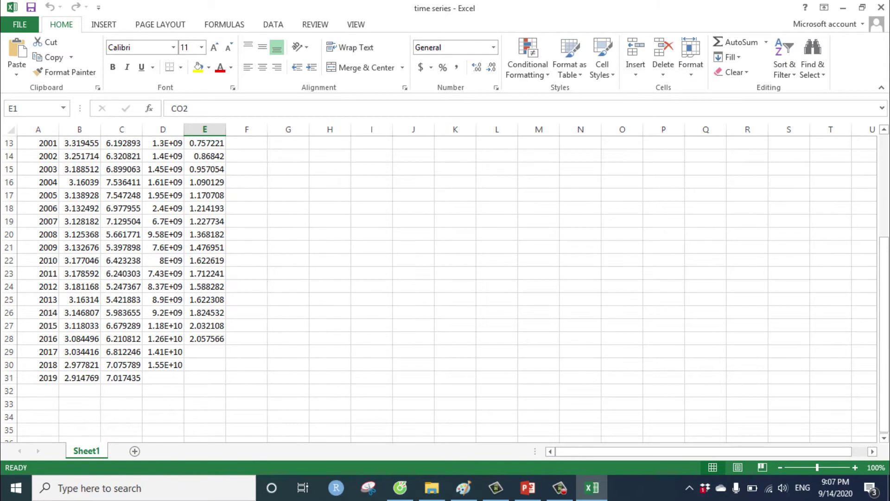
scroll(445, 288, up, 4)
click(162, 221)
click(205, 248)
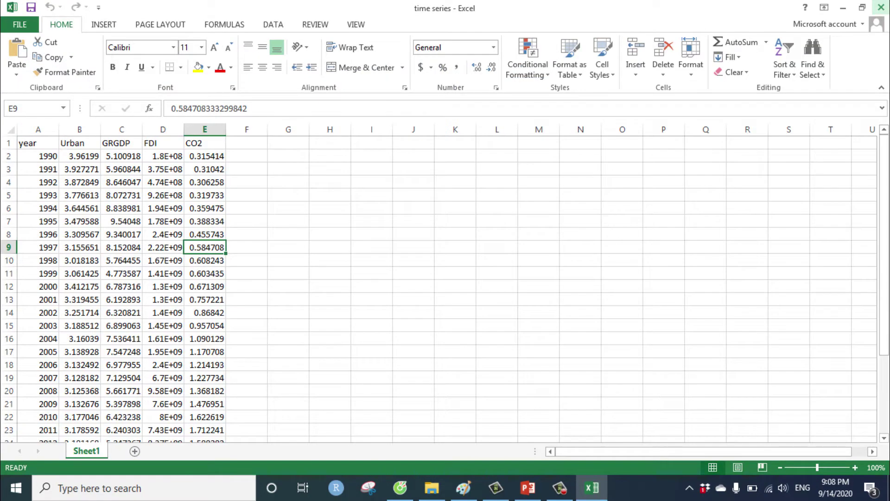
- Close the time series workbook and launch EViews 9
click(881, 7)
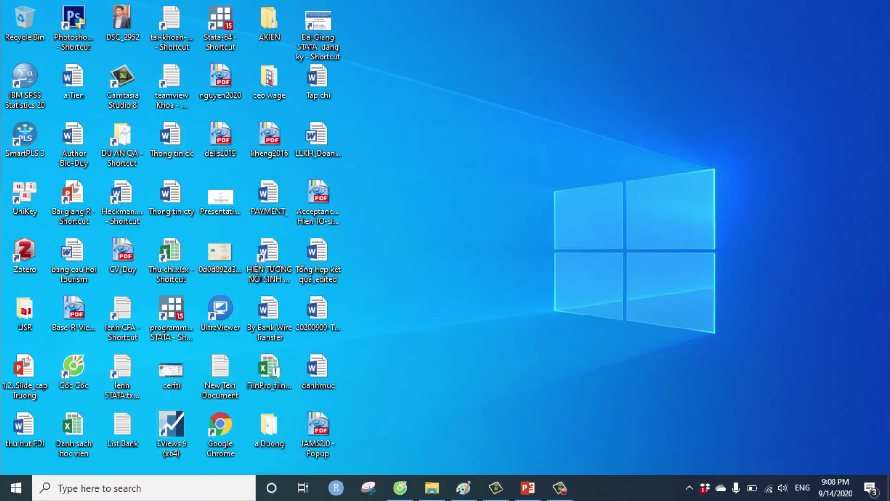
double_click(171, 434)
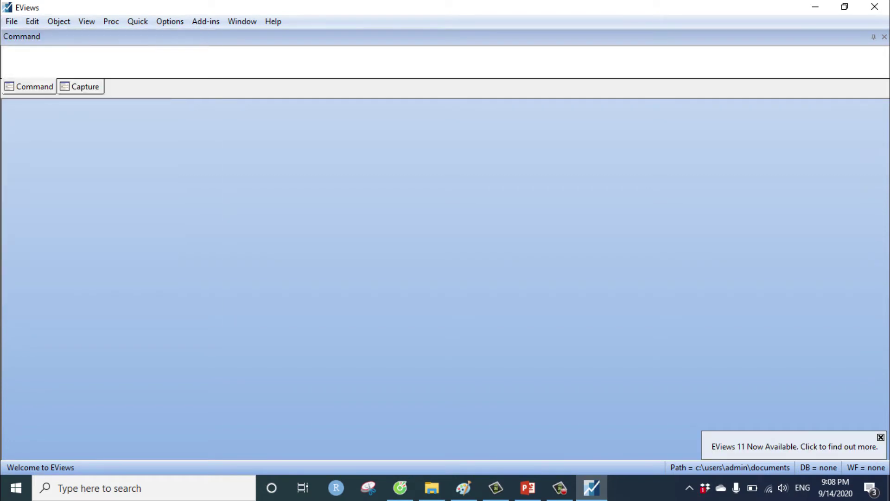
- Open the Excel file time series from the Videos\Eviews folder on Local Disk (D:) as a workfile
key(alt+f)
key(o)
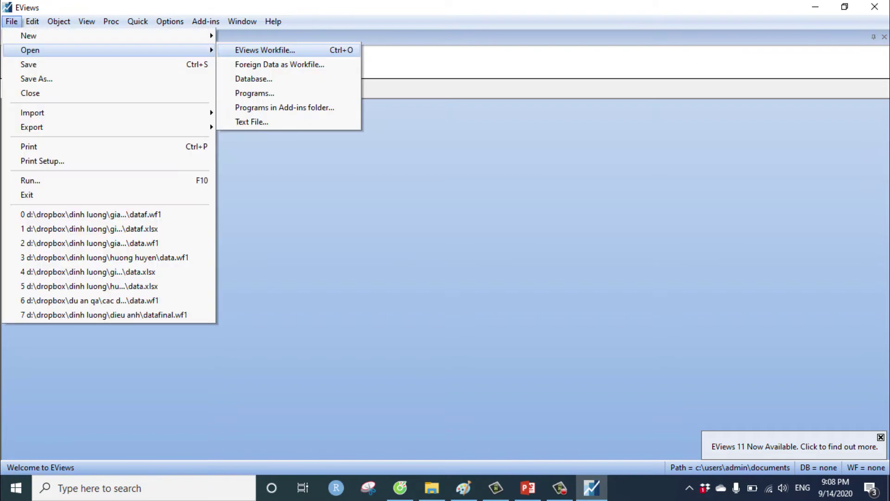
key(Return)
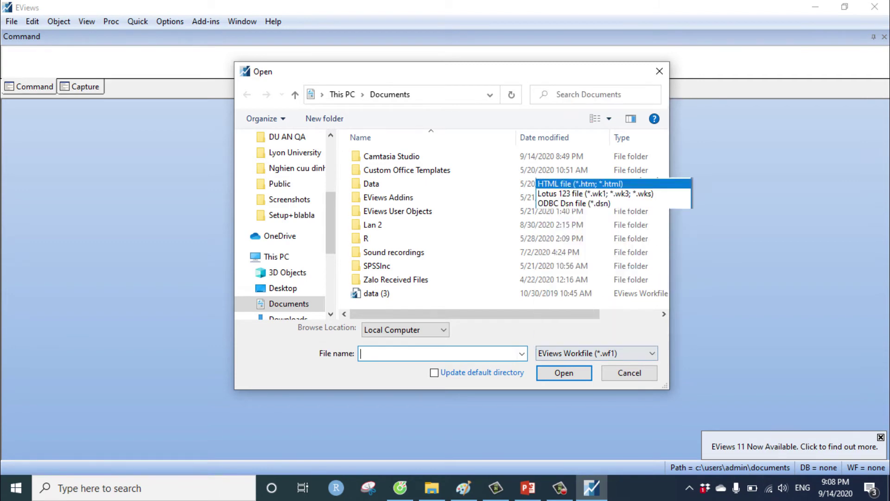
click(580, 154)
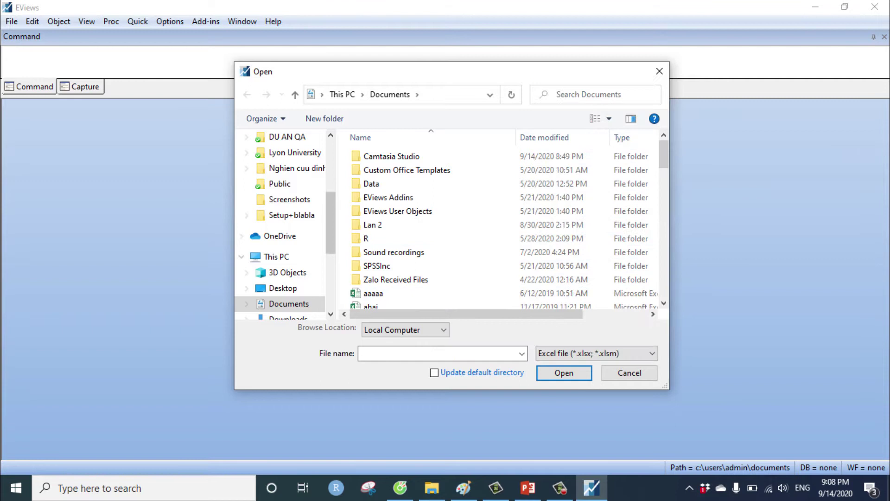
scroll(278, 236, down, 3)
scroll(279, 236, up, 3)
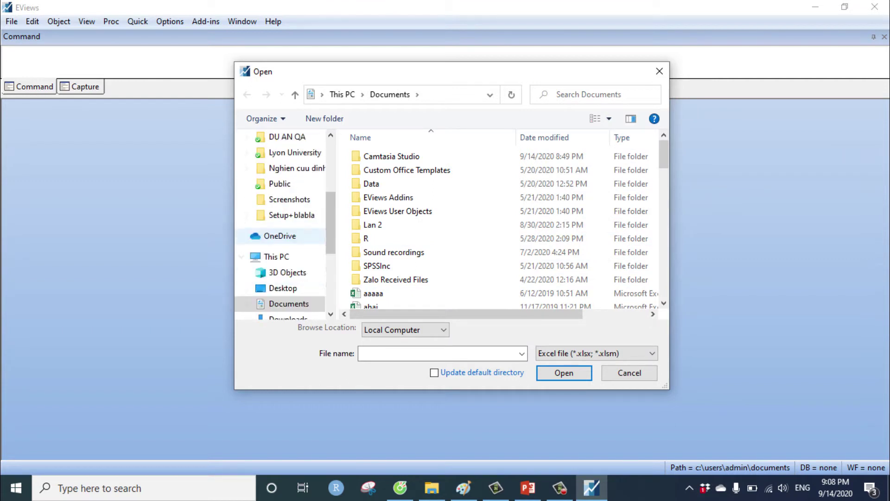
scroll(278, 234, down, 3)
click(289, 230)
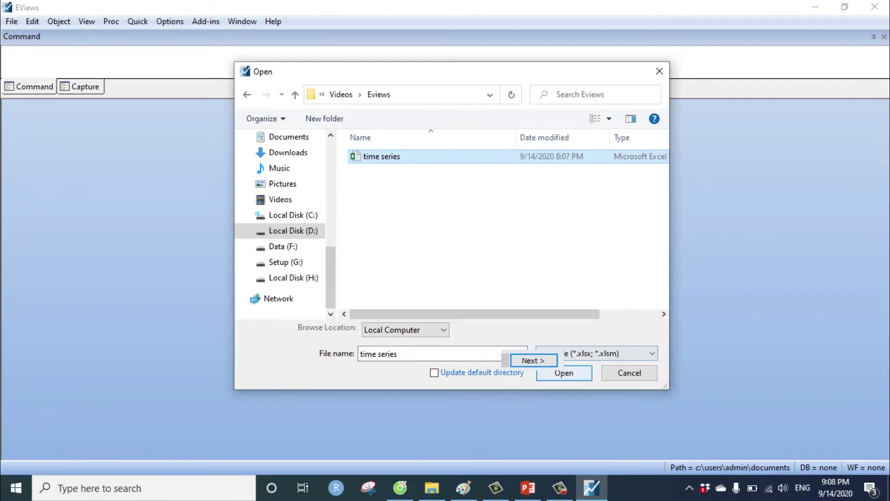
key(Return)
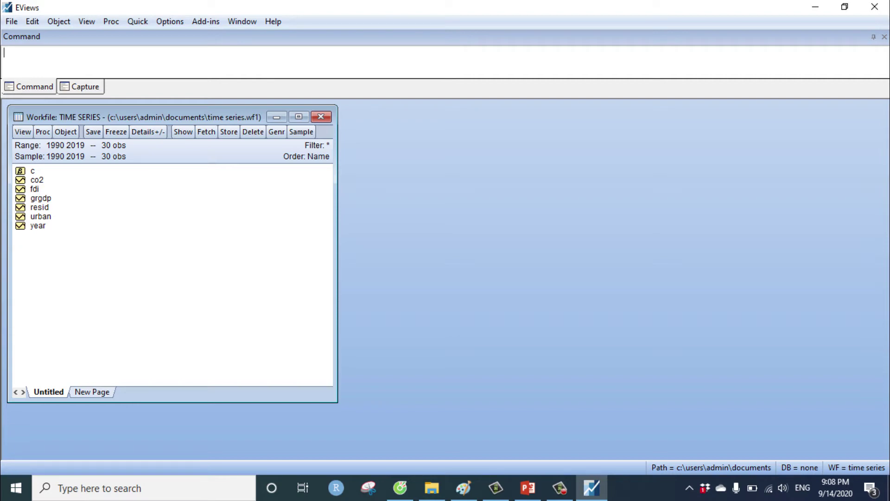
- Examine the values of the co2 series through 2019, look at the grgdp series, and close both series windows
double_click(36, 180)
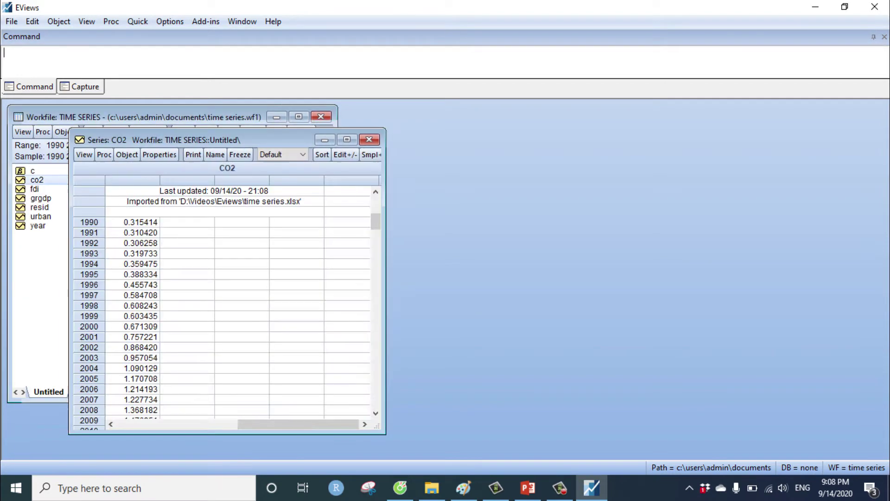
drag(209, 140, 317, 139)
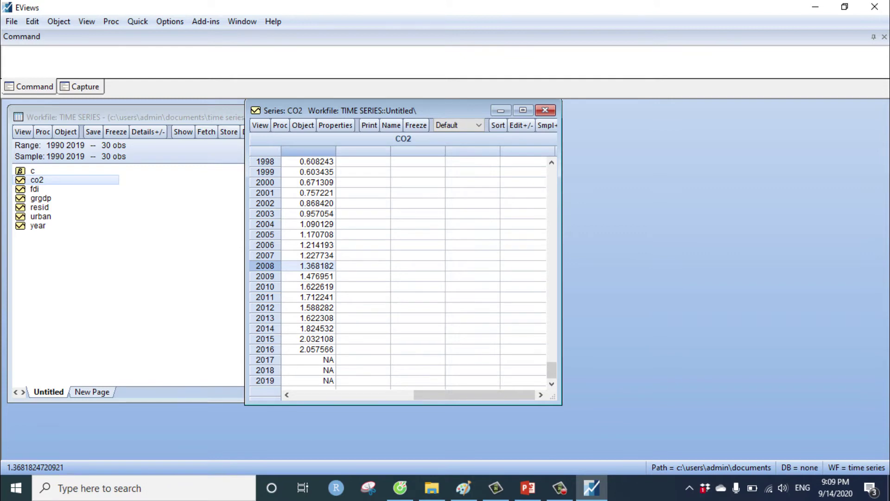
scroll(399, 269, up, 10)
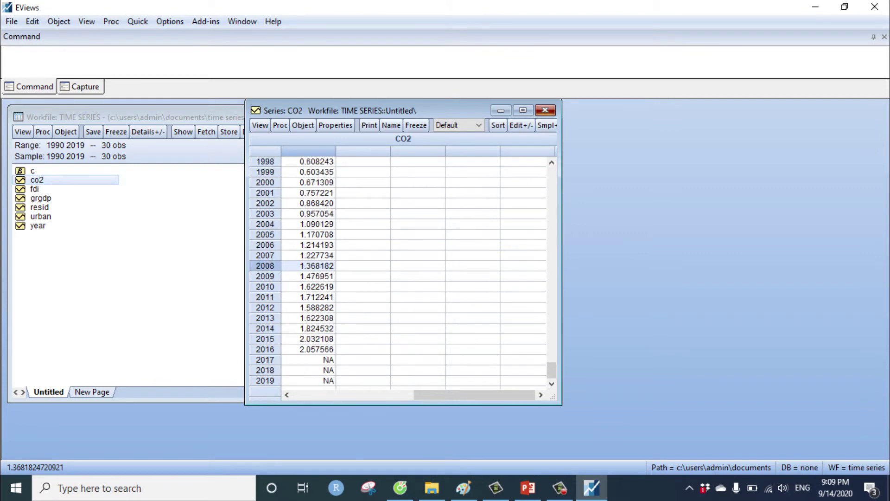
click(545, 110)
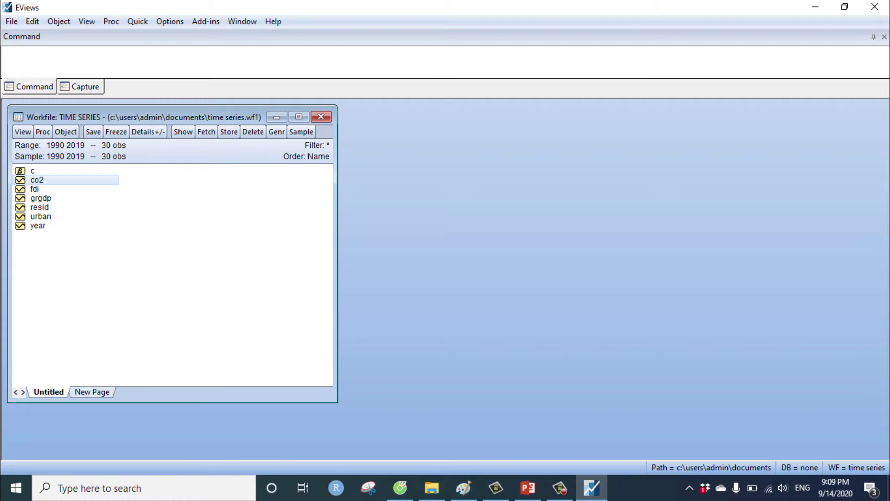
double_click(40, 198)
click(344, 153)
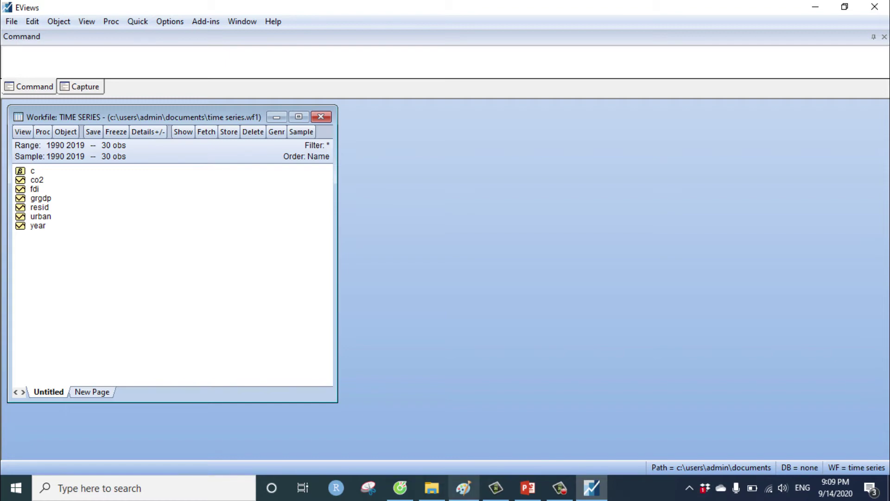
- Switch to Paint and add a subscript t to Y, X1, X2 and ε in the handwritten equation, correcting the last Y to X
click(464, 488)
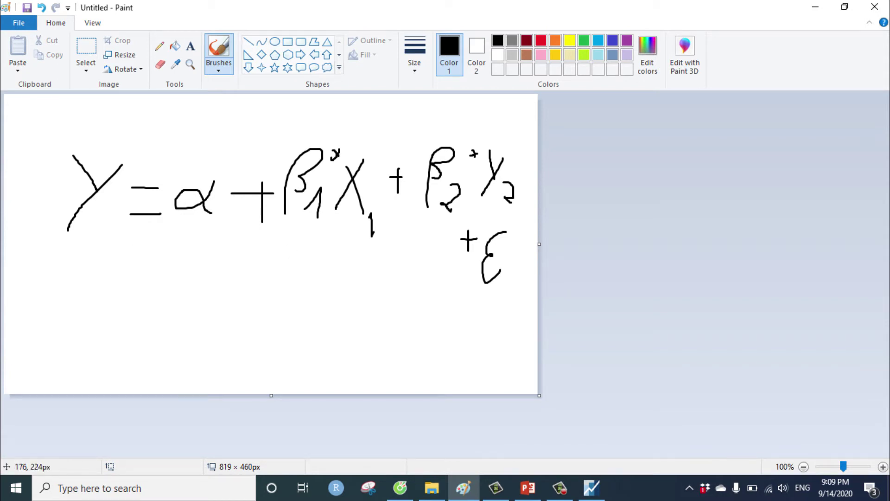
mouse_move(88, 218)
mouse_down()
mouse_move(114, 217)
mouse_move(103, 237)
mouse_up()
drag(387, 210, 387, 234)
drag(398, 215, 378, 217)
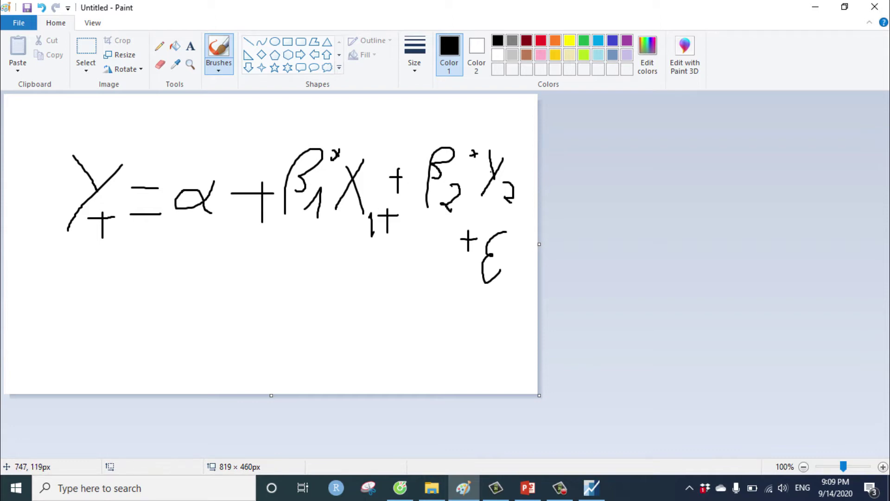
mouse_move(491, 153)
mouse_down()
mouse_move(504, 192)
mouse_move(537, 187)
mouse_move(528, 205)
mouse_up()
drag(510, 271, 534, 272)
drag(525, 265, 524, 288)
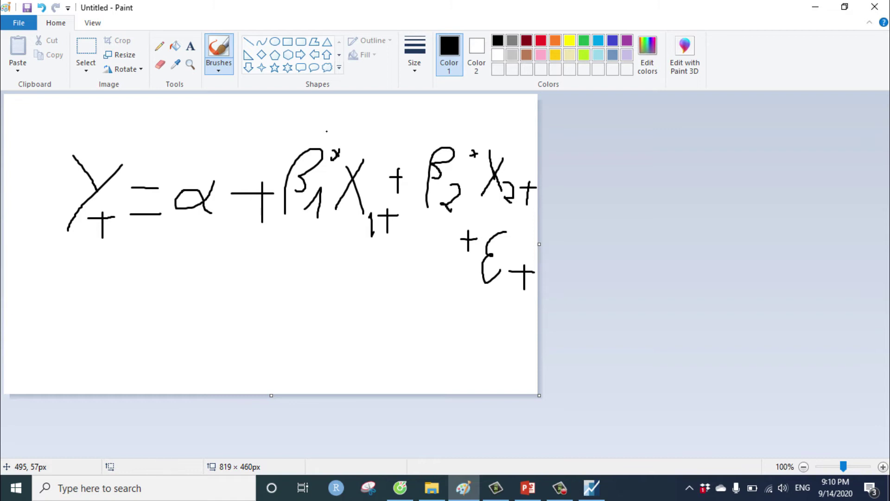
- Circle the coefficients α, β1 and β2 in the handwritten equation
mouse_move(327, 132)
mouse_down()
mouse_move(291, 145)
mouse_move(292, 211)
mouse_move(327, 132)
mouse_up()
key(ctrl+z)
mouse_move(223, 170)
mouse_down()
mouse_move(175, 160)
mouse_move(184, 247)
mouse_move(223, 169)
mouse_up()
key(ctrl+z)
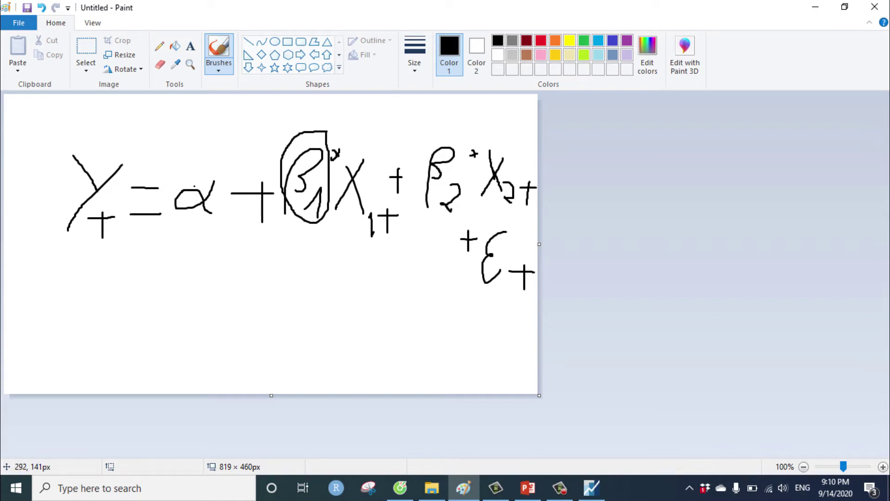
key(ctrl+y)
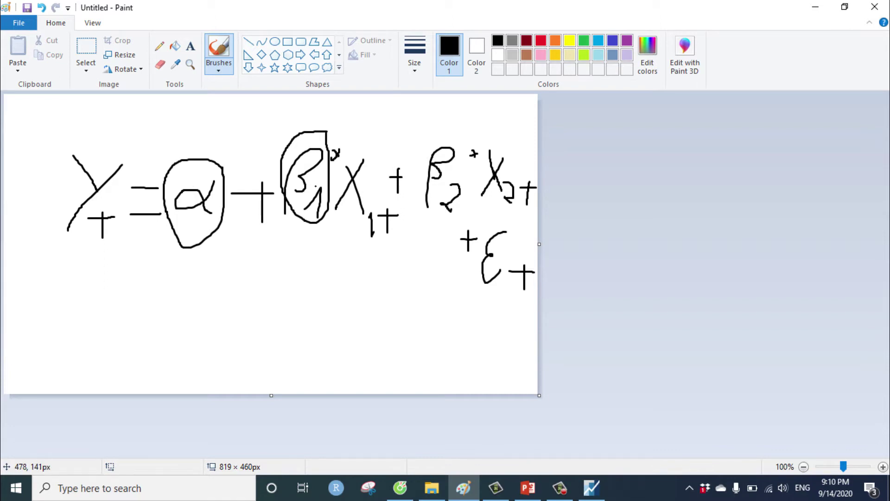
mouse_move(455, 130)
mouse_down()
mouse_move(420, 234)
mouse_move(467, 163)
mouse_move(457, 136)
mouse_up()
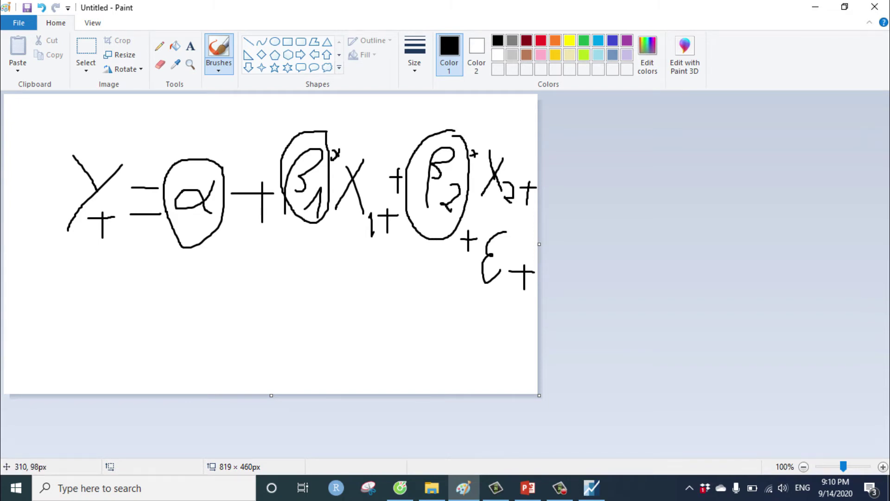
- Link the circled α, β1 and β2 with curved lines above the equation
mouse_move(206, 159)
mouse_down()
mouse_move(307, 120)
mouse_move(418, 141)
mouse_up()
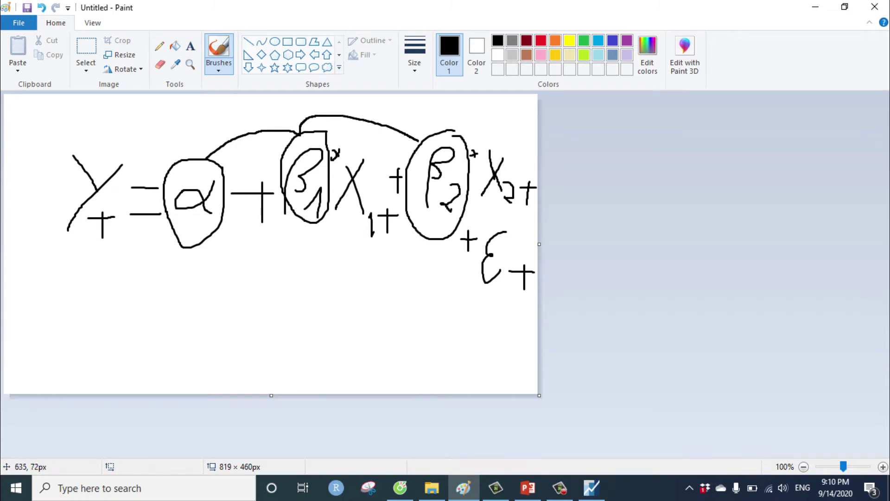
key(ctrl+z)
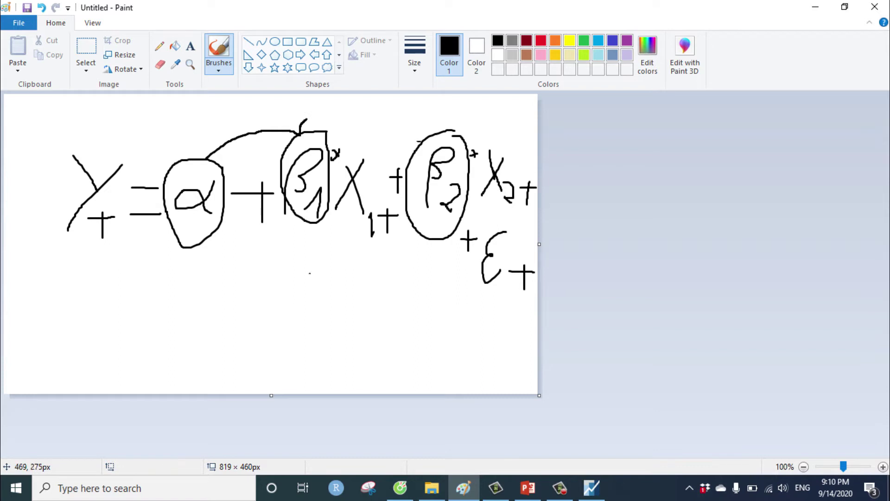
drag(306, 120, 421, 141)
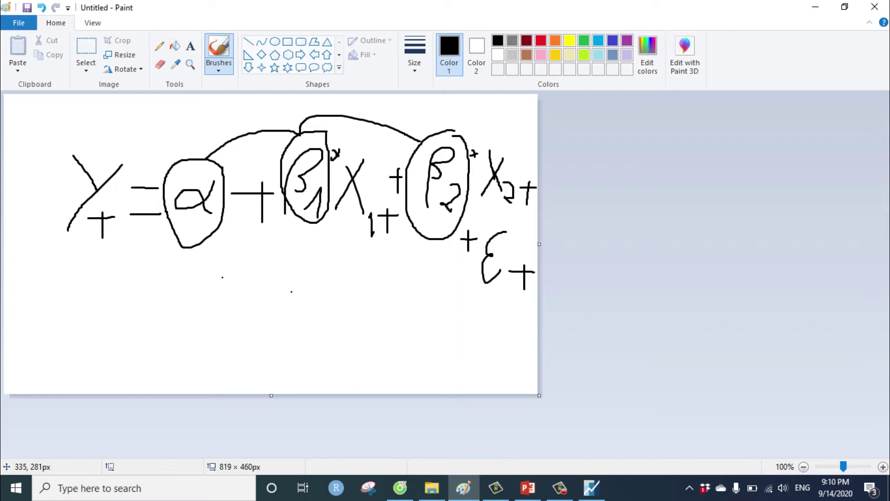
- Write a column of sign symbols, beginning with a plus and a minus, below the circled α
mouse_move(188, 282)
mouse_down()
mouse_move(214, 281)
mouse_move(203, 298)
mouse_move(230, 321)
mouse_move(216, 366)
mouse_move(218, 350)
mouse_up()
key(ctrl+z)
key(ctrl+z)
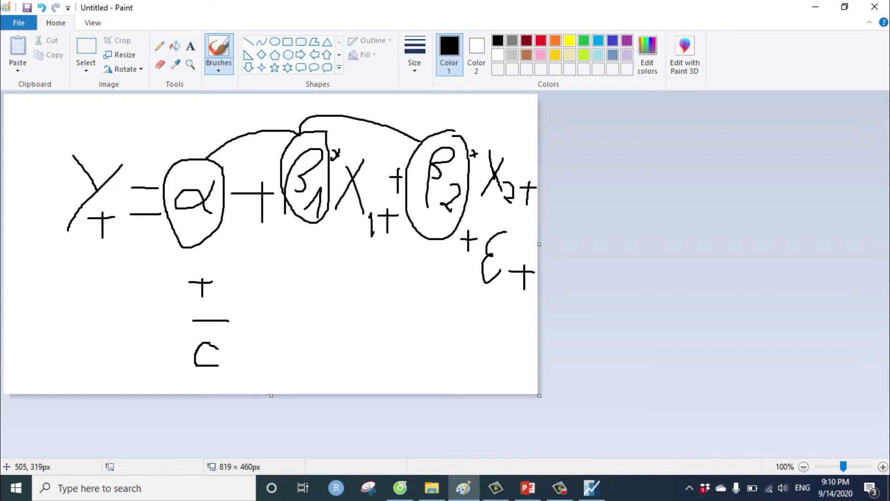
key(ctrl+y)
mouse_move(91, 218)
mouse_down()
mouse_move(109, 217)
mouse_move(102, 222)
mouse_move(102, 208)
mouse_up()
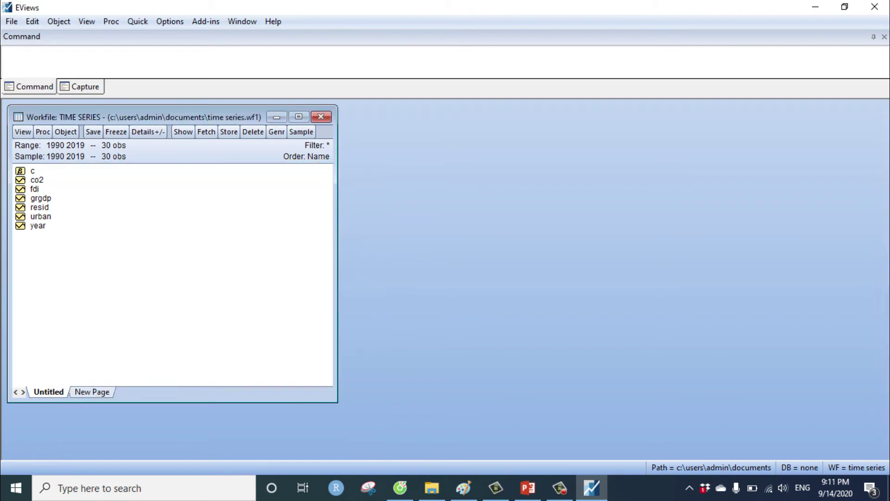
- Switch to EViews, check the values of the co2 and fdi series one after the other, and close their windows
double_click(36, 179)
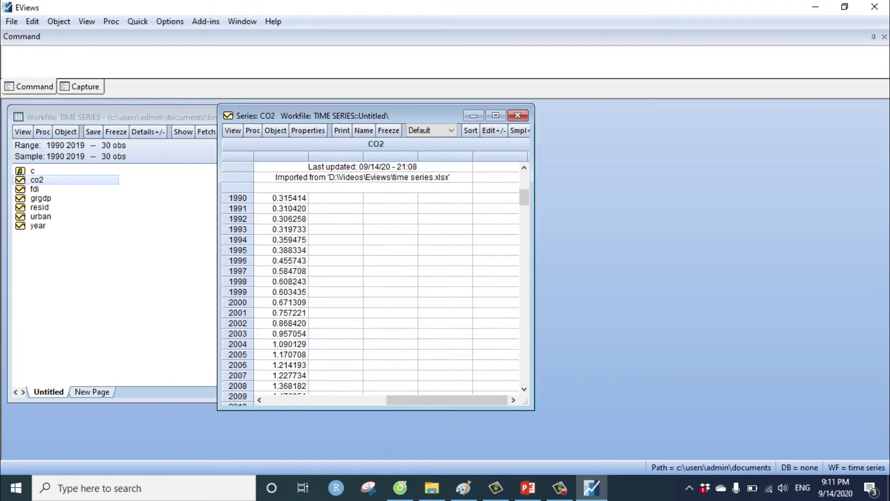
scroll(376, 279, down, 10)
scroll(376, 278, up, 5)
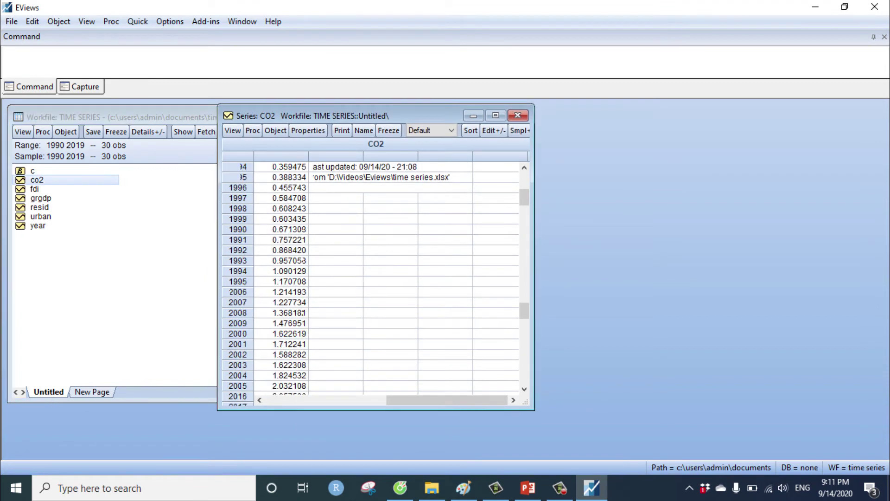
click(517, 115)
double_click(34, 189)
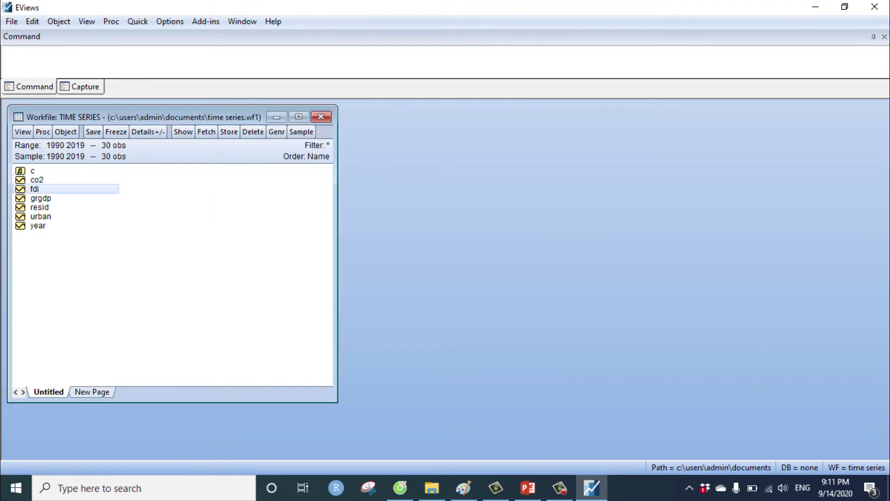
scroll(233, 344, down, 4)
click(380, 190)
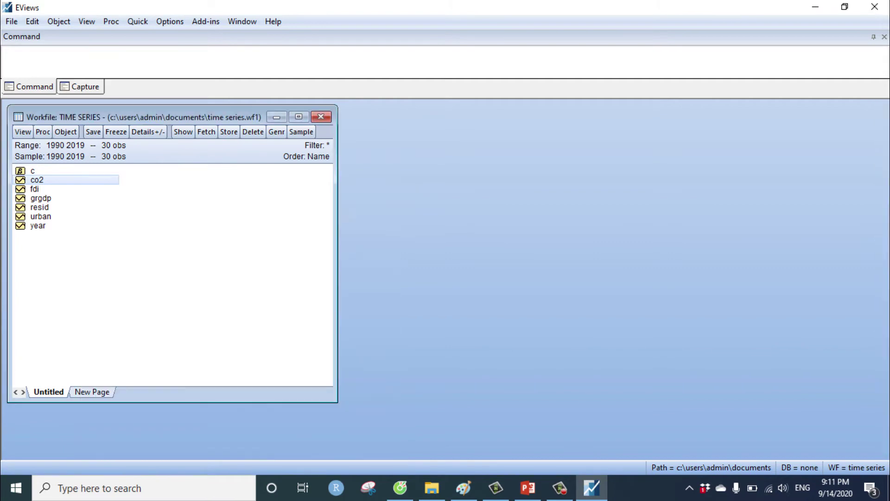
- Check the values of the grgdp and urban series one after the other and close their windows
double_click(40, 198)
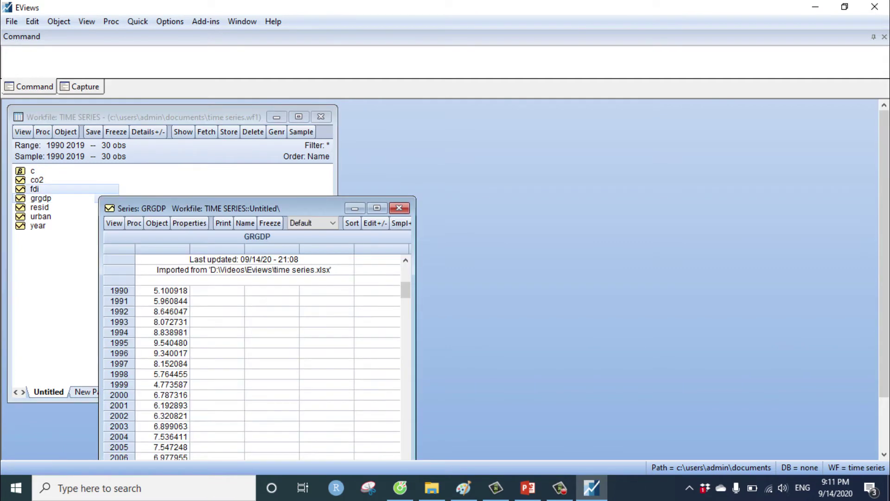
scroll(250, 348, down, 1)
click(404, 204)
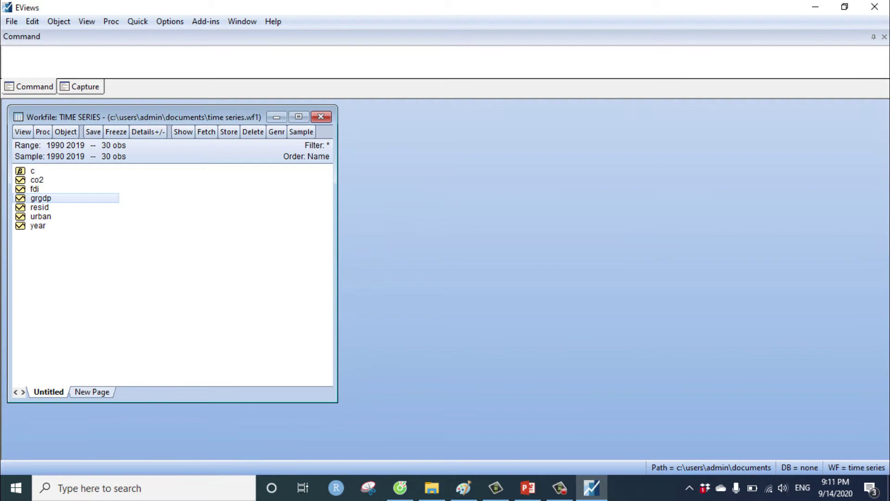
double_click(40, 216)
scroll(271, 362, down, 2)
click(424, 224)
- Open the co2, fdi, grgdp and urban series together as one group, leaving out resid
click(41, 216)
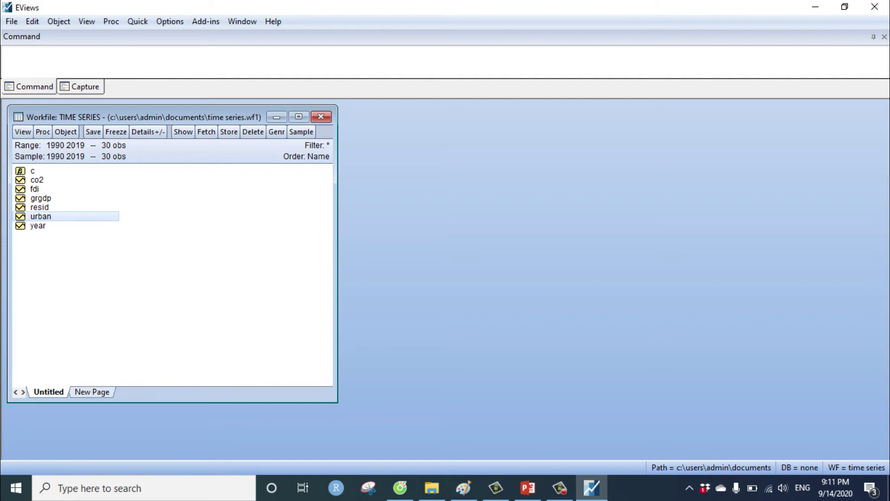
shift+click(37, 179)
key(Escape)
shift+click(37, 179)
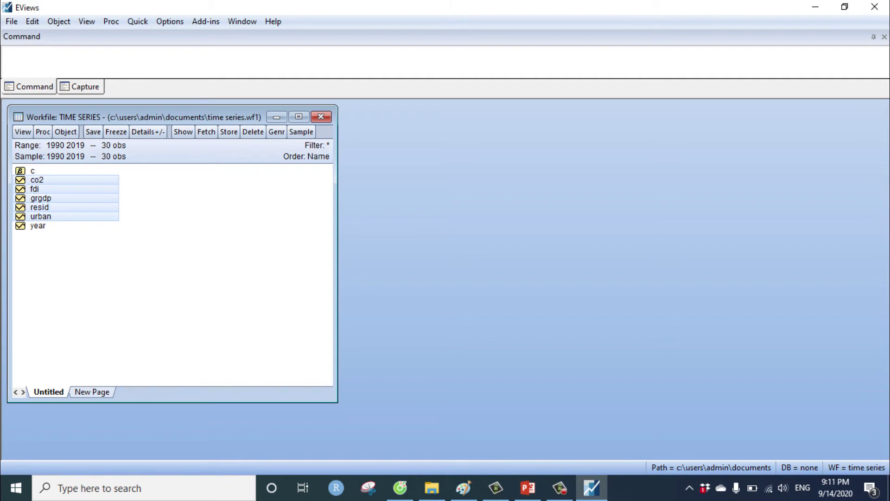
ctrl+click(39, 207)
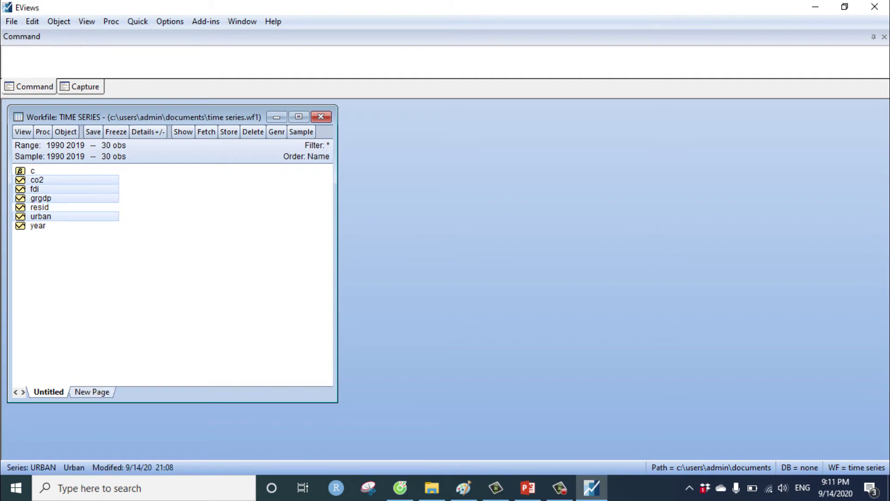
right_click(230, 185)
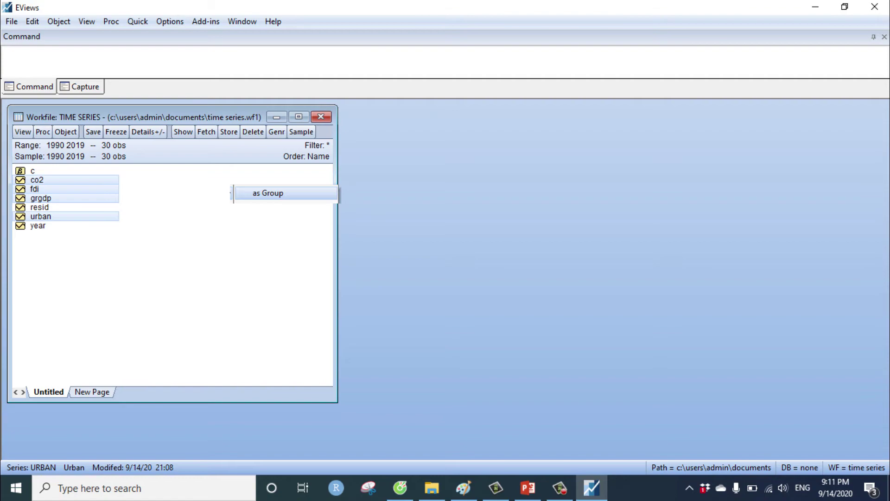
click(260, 192)
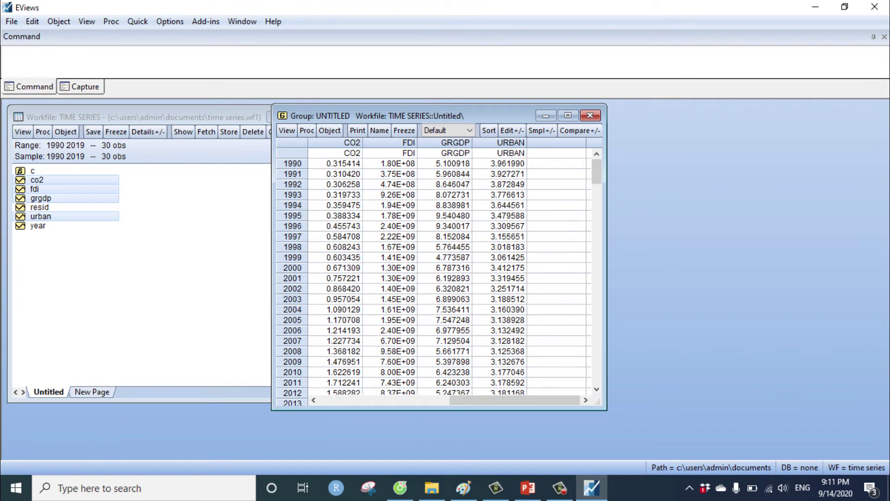
- Display the group's descriptive statistics for the common sample
click(286, 131)
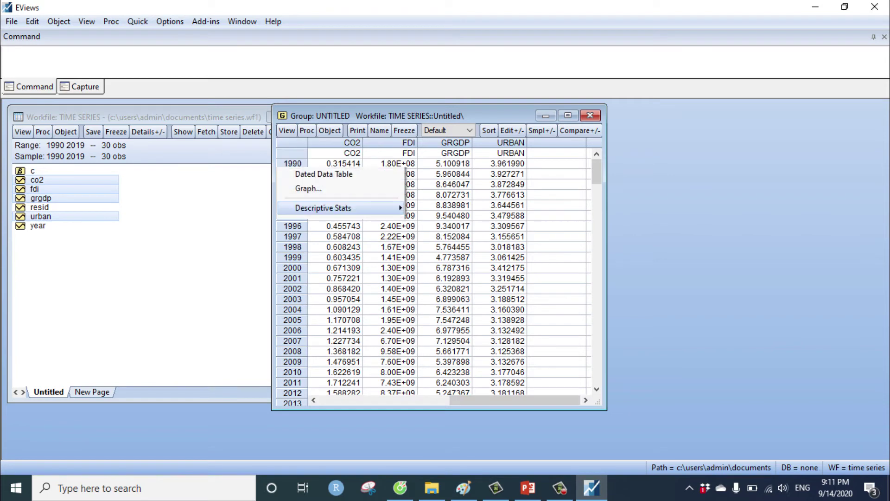
mouse_move(340, 208)
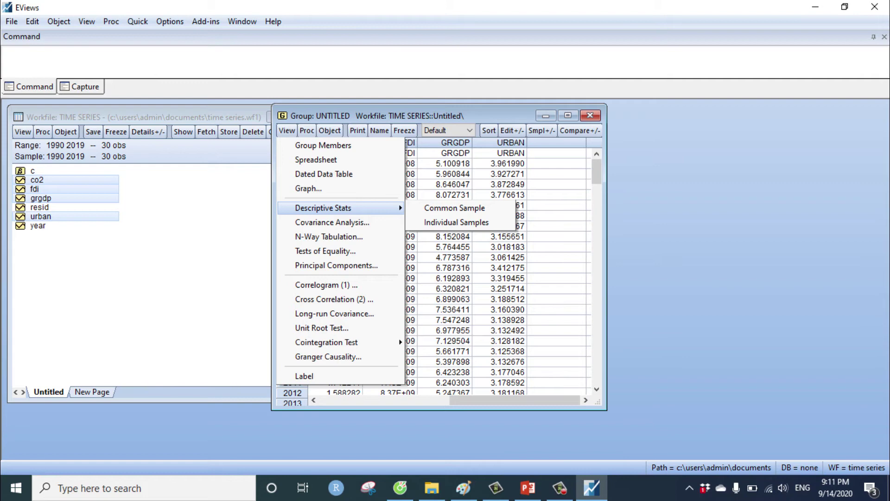
click(454, 208)
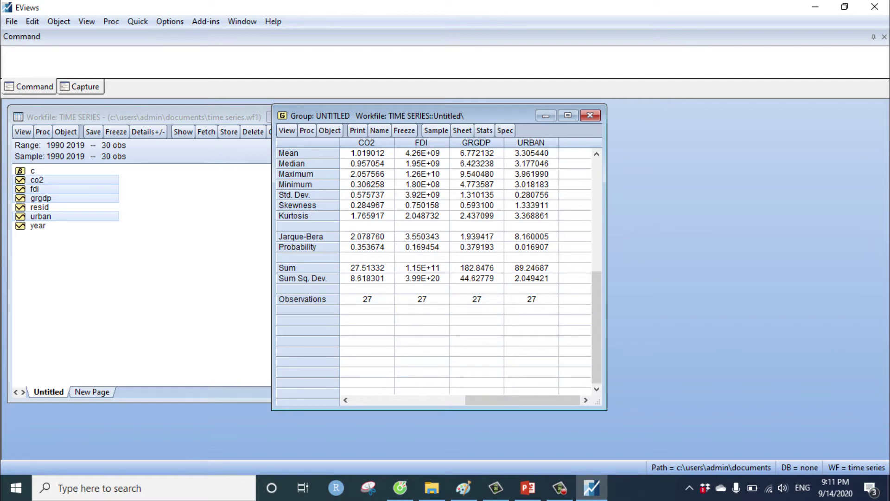
- Examine the descriptive statistics of the four series, including observations, mean, median, minimum, standard deviation and sum of squared deviations
click(476, 299)
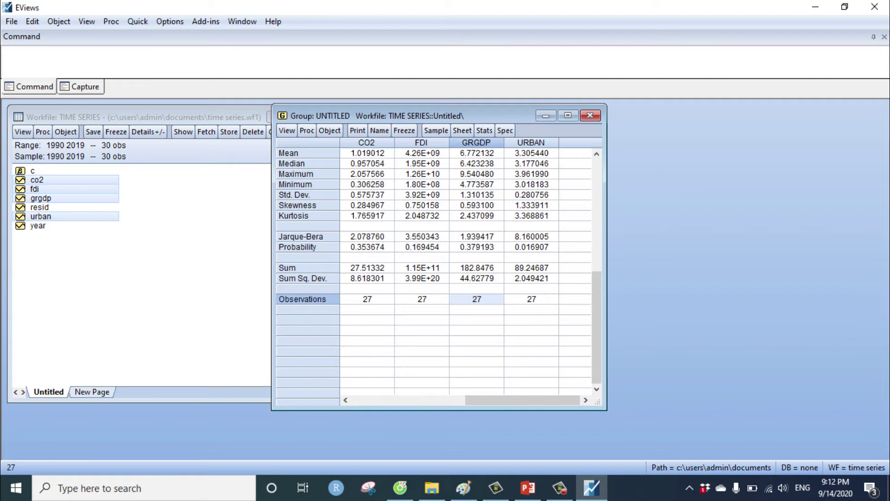
click(421, 278)
click(476, 299)
click(367, 163)
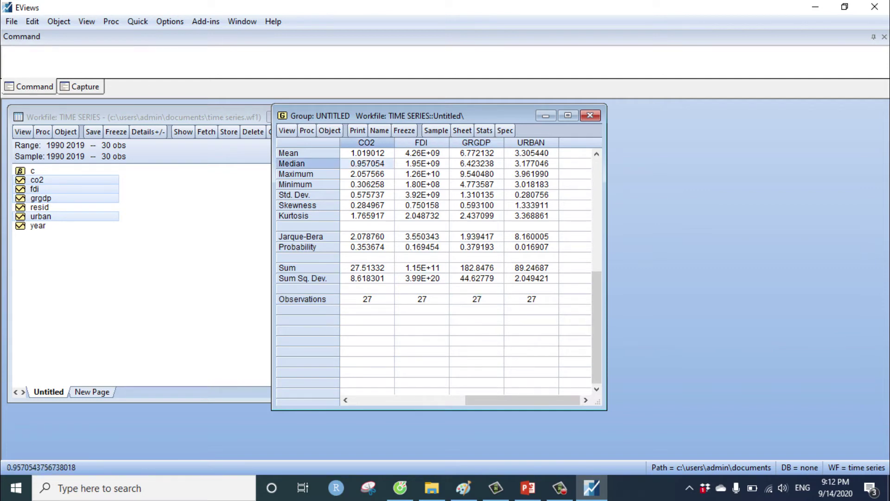
click(421, 278)
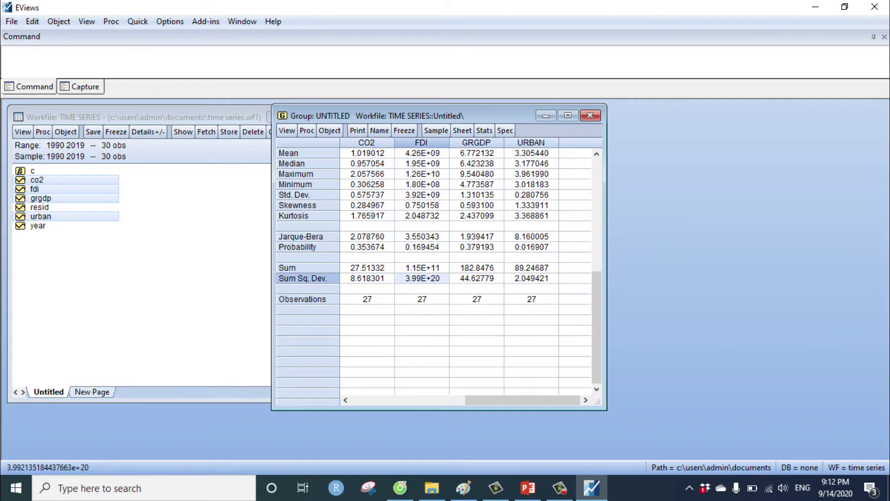
click(308, 153)
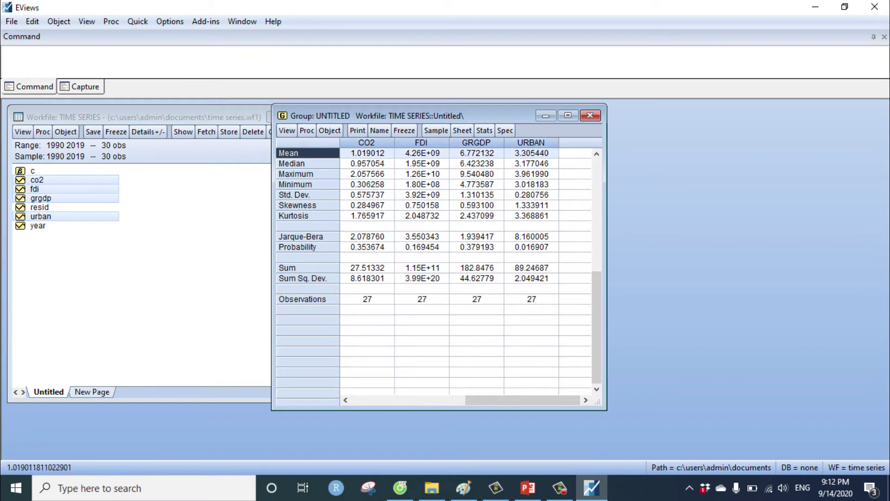
click(308, 195)
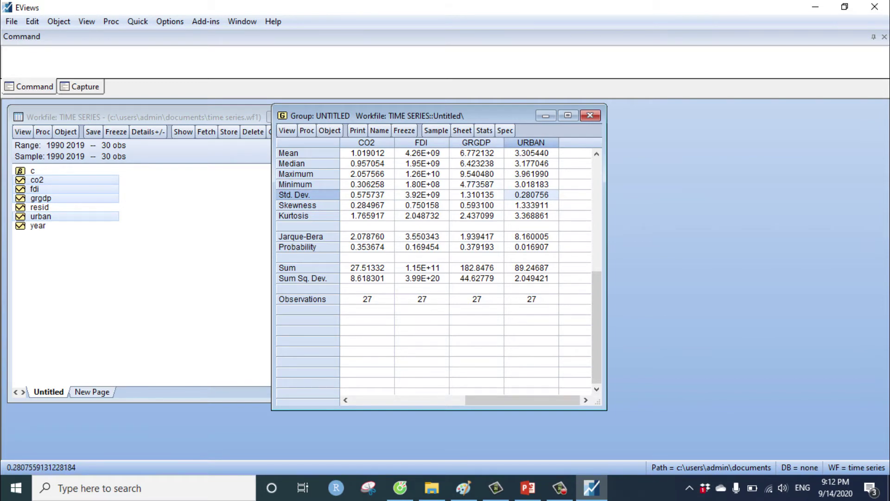
click(476, 184)
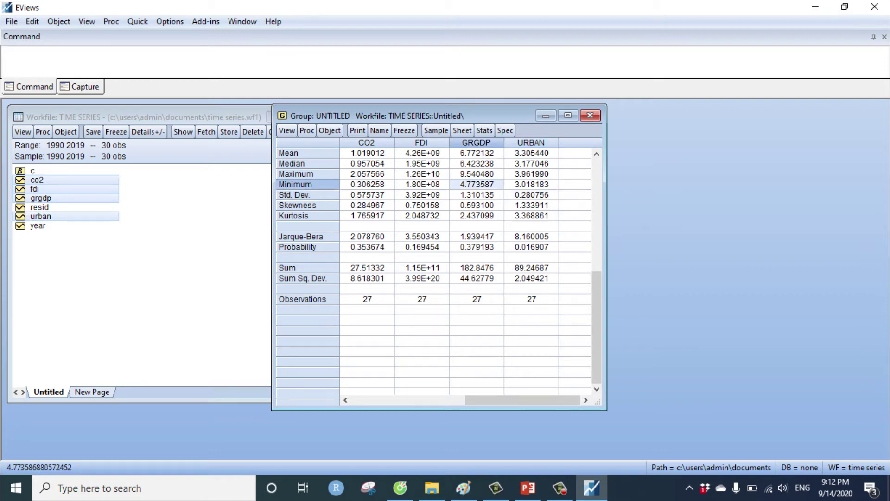
- Check the early yearly values of the fdi series from 1990 on and close its window
double_click(34, 189)
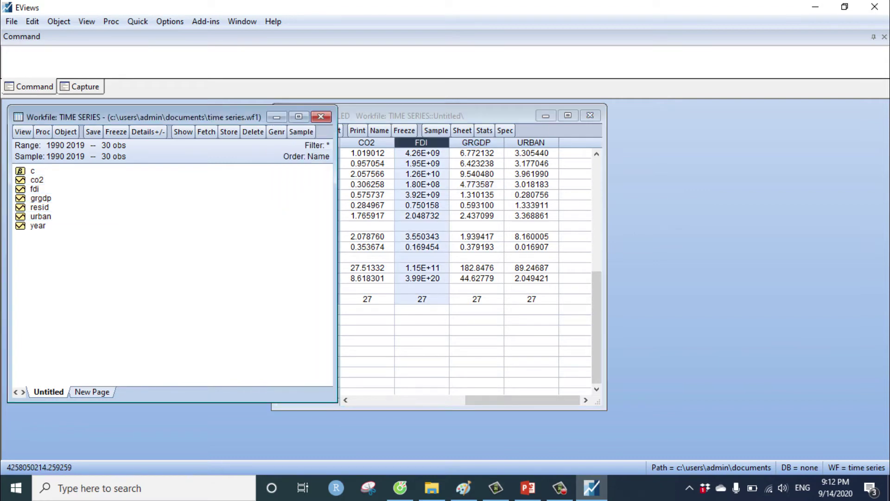
scroll(307, 277, up, 1)
click(217, 236)
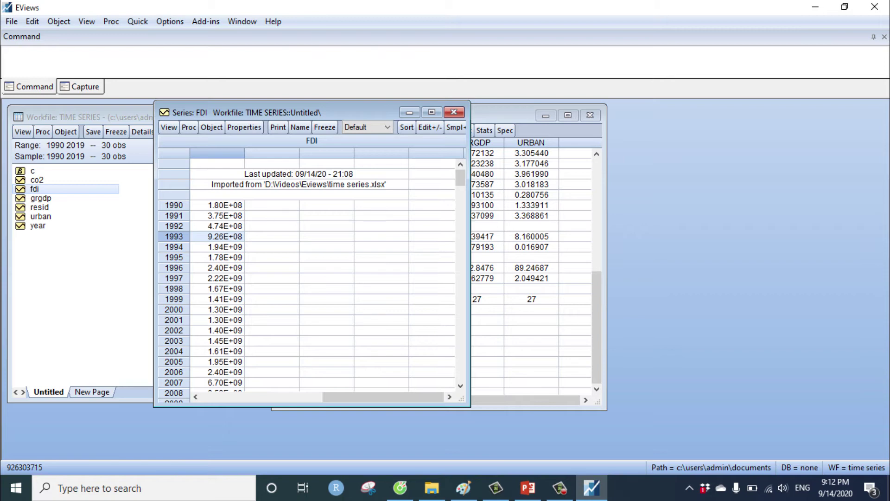
click(217, 205)
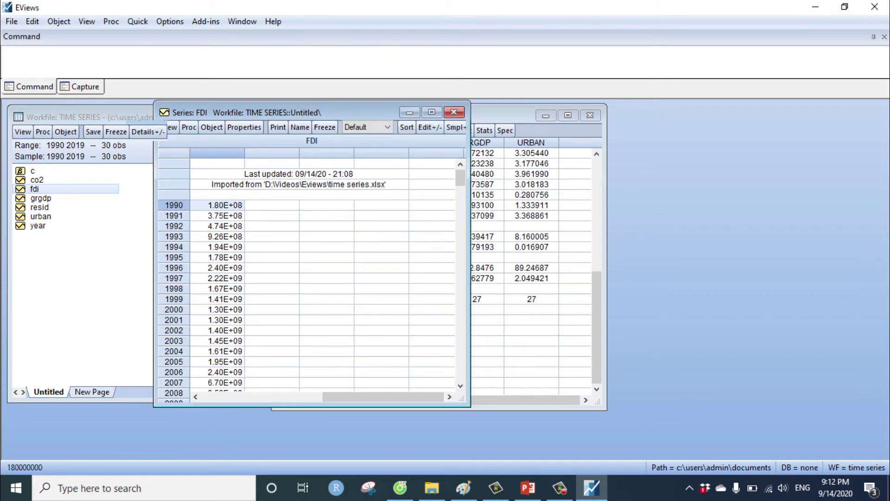
key(ctrl+F4)
key(Return)
key(ctrl+F4)
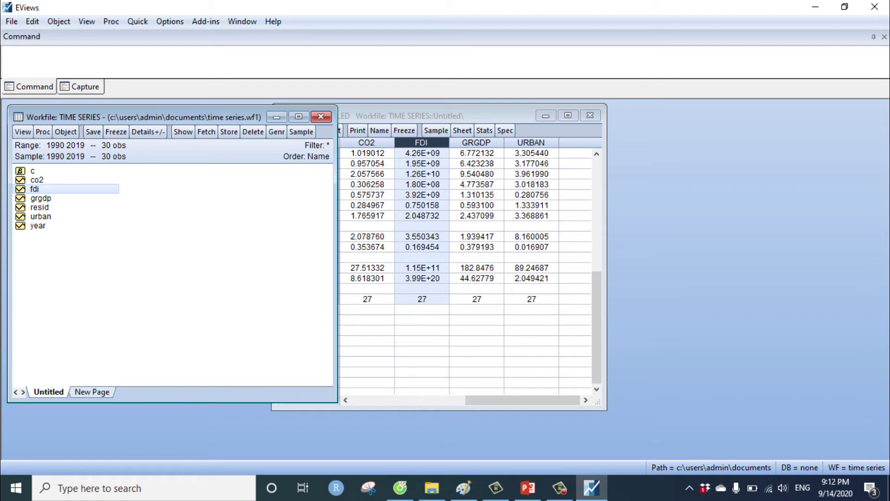
- Enter the command genr LnFDI=log(FDI) without running it
text(genr)
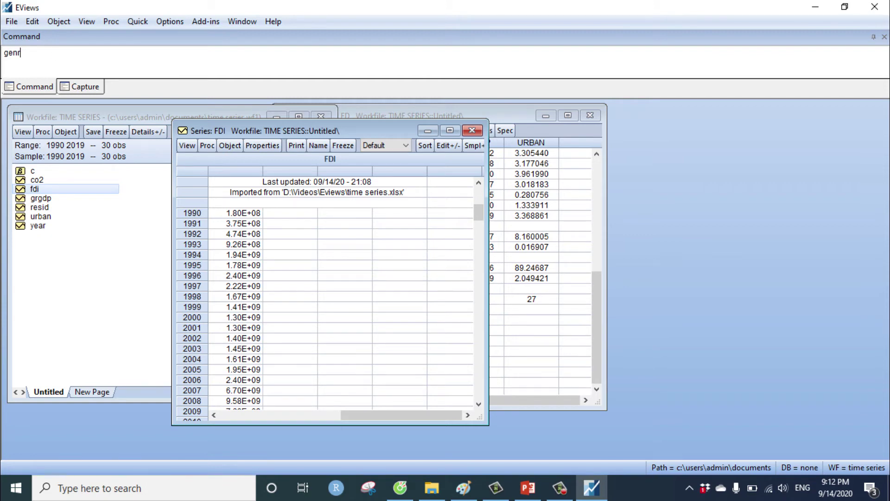
text(LnFDI=log(F)
text(DI)
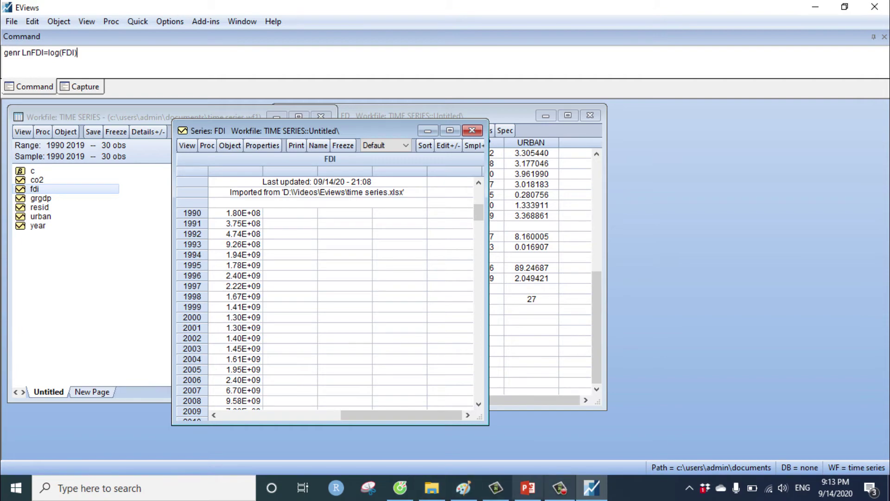
- Switch to PowerPoint and add the line "Log(FDI) ~ loganepe(FDI" below the title question about regression
click(528, 487)
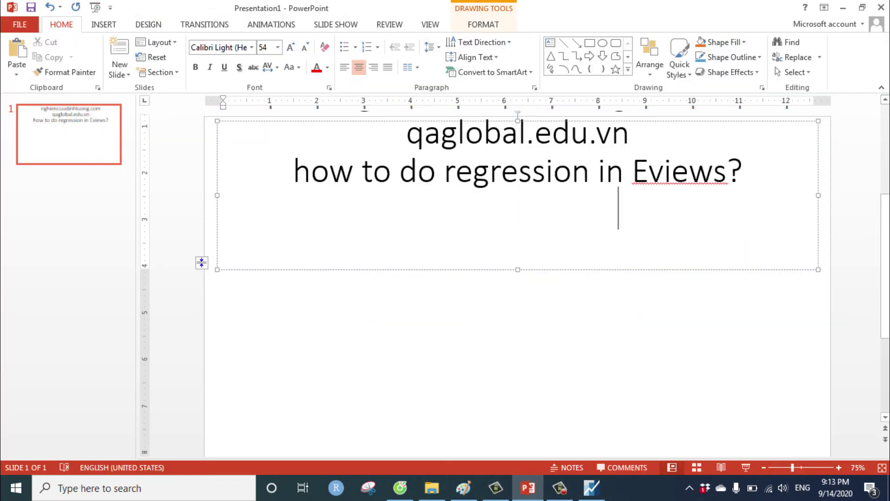
text(log(D)
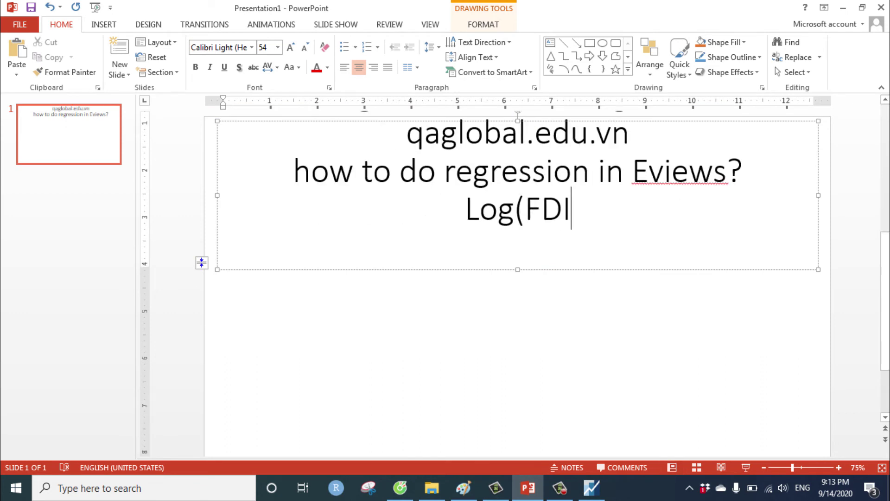
text())
key(BackSpace)
key(BackSpace)
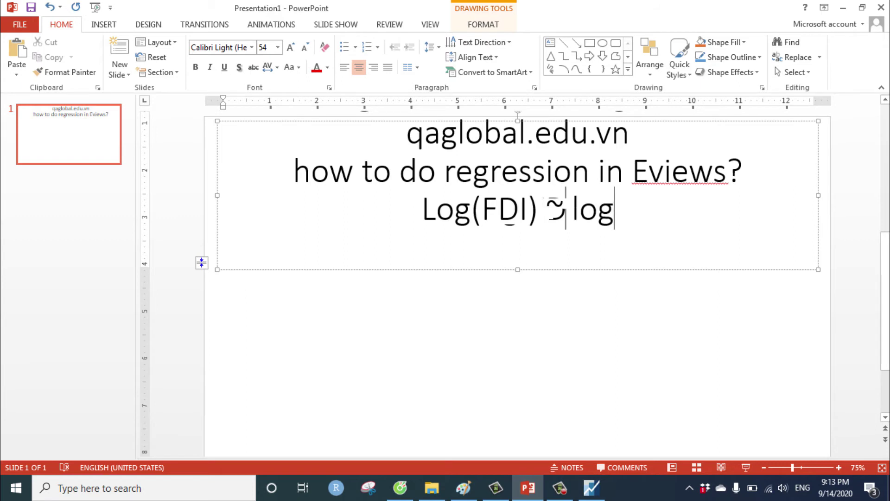
text(a)
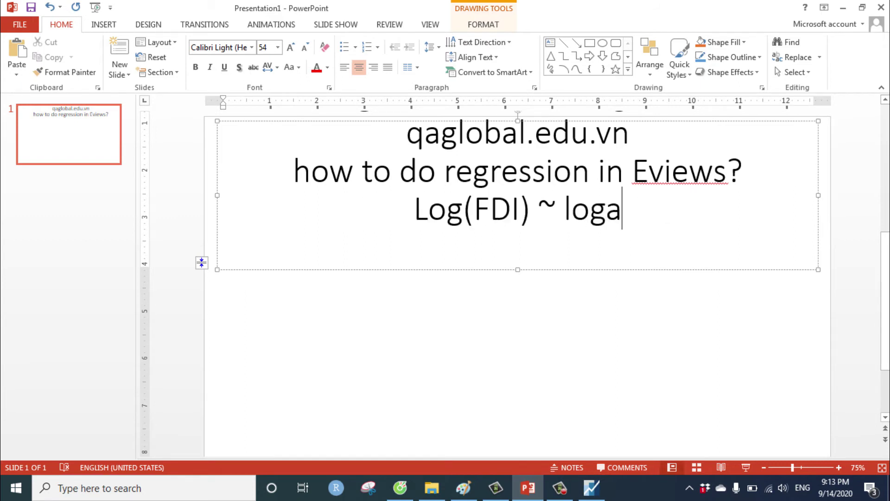
text(nepe(FDI)
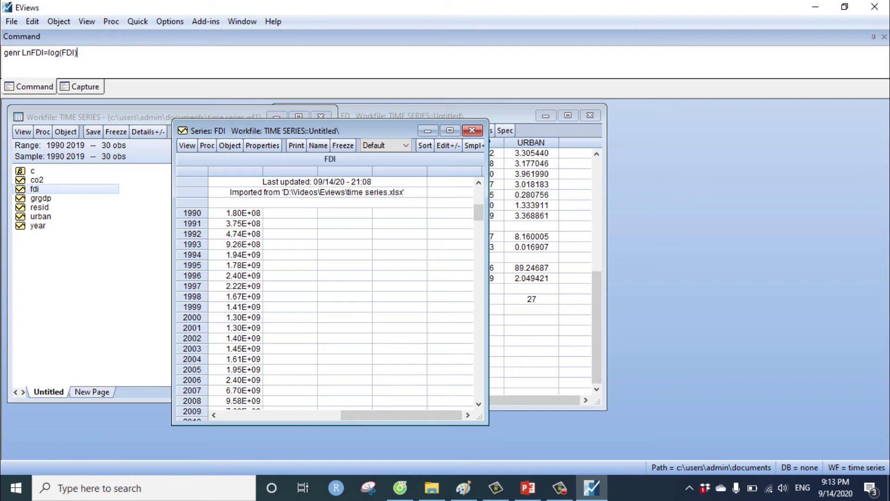
- Switch back to EViews and run genr LnFDI=log(FDI) to create the logged FDI series
key(Return)
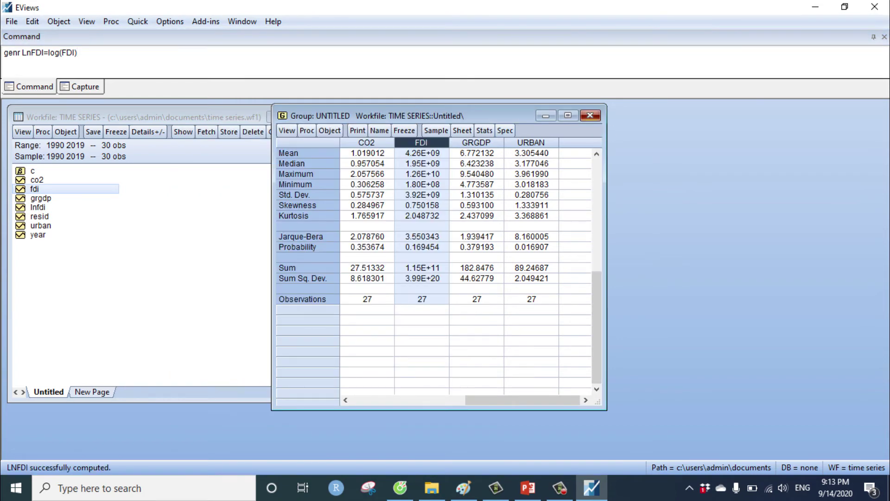
click(590, 115)
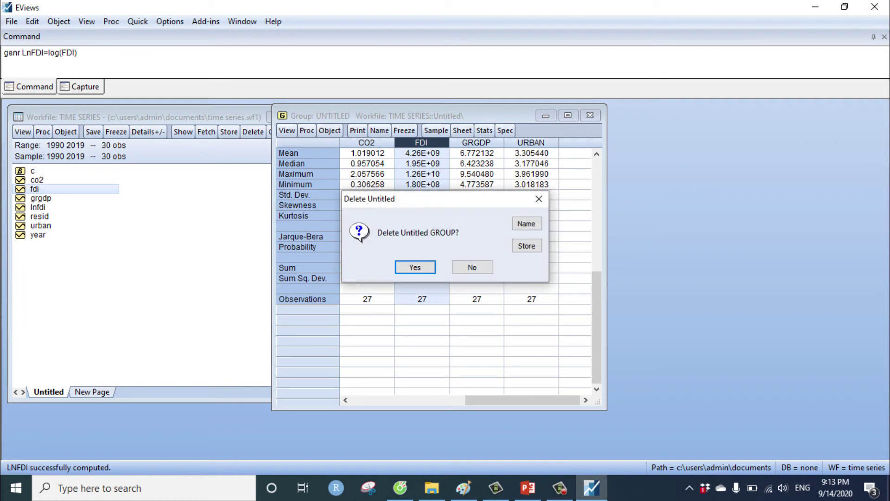
click(469, 265)
click(590, 115)
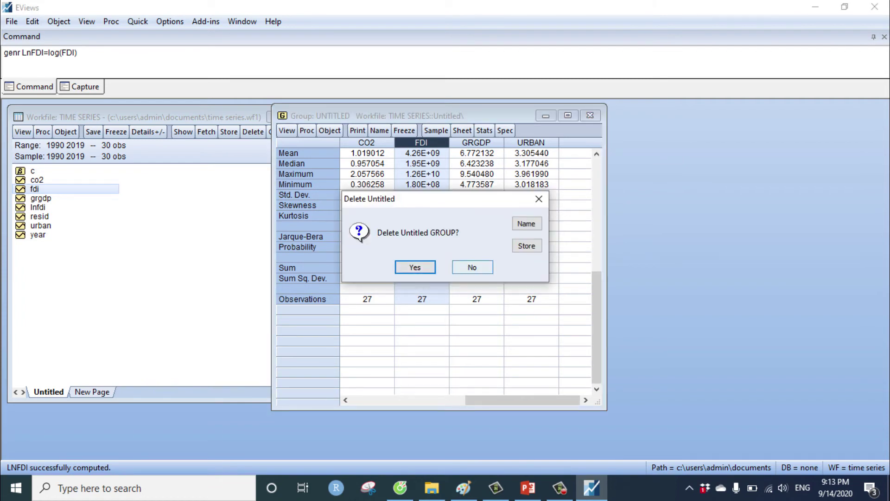
click(472, 267)
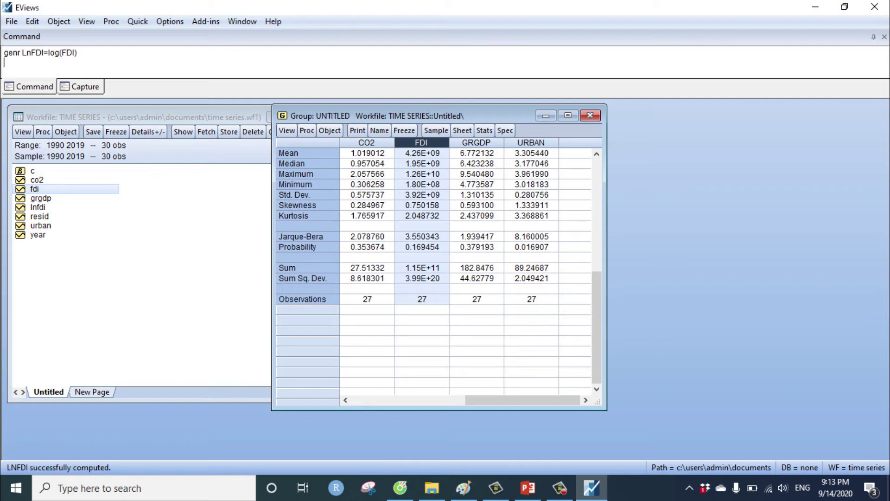
- Estimate the least squares regression with the command ls CO2 c lnfdi urban grgdp
text(ls)
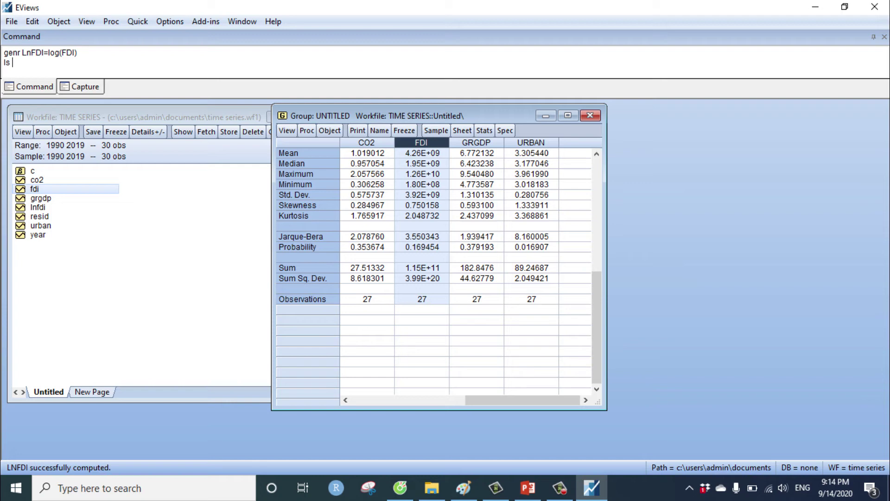
text(CO)
text(2 c)
text(lnfdi urban grgdp)
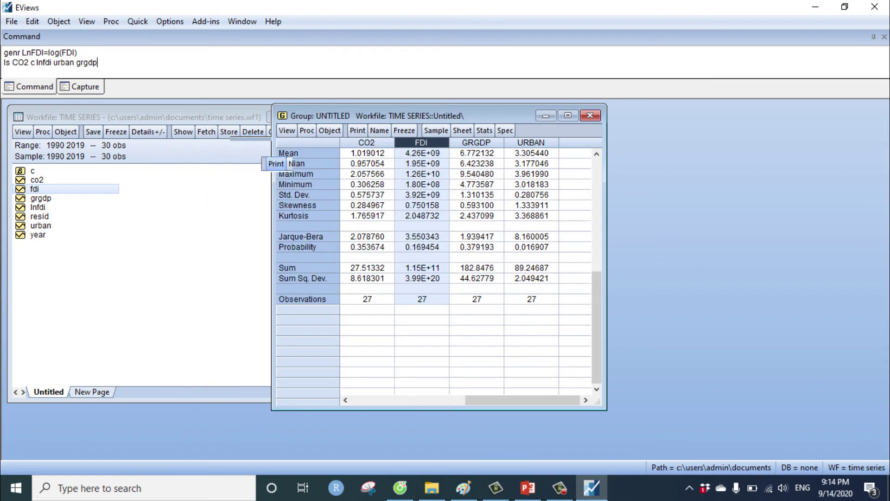
key(Return)
- Move the regression equation window fully into view just below the command area and widen it
drag(324, 101, 308, 128)
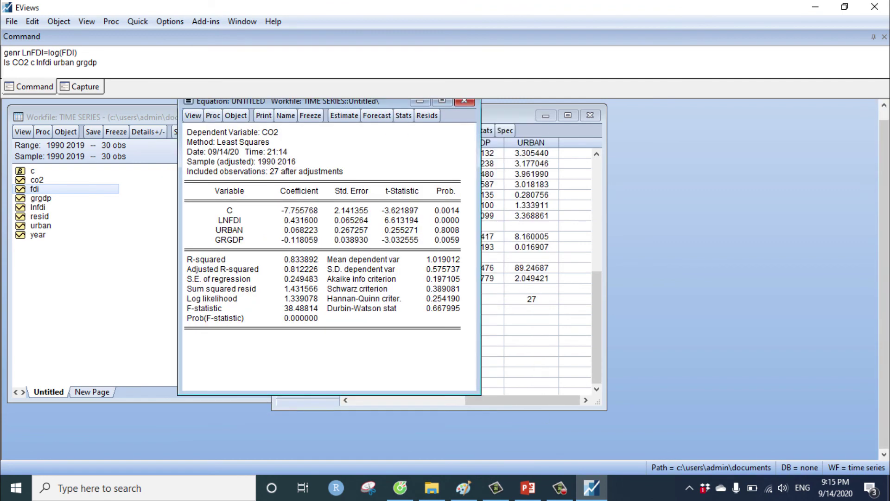
drag(463, 195, 548, 194)
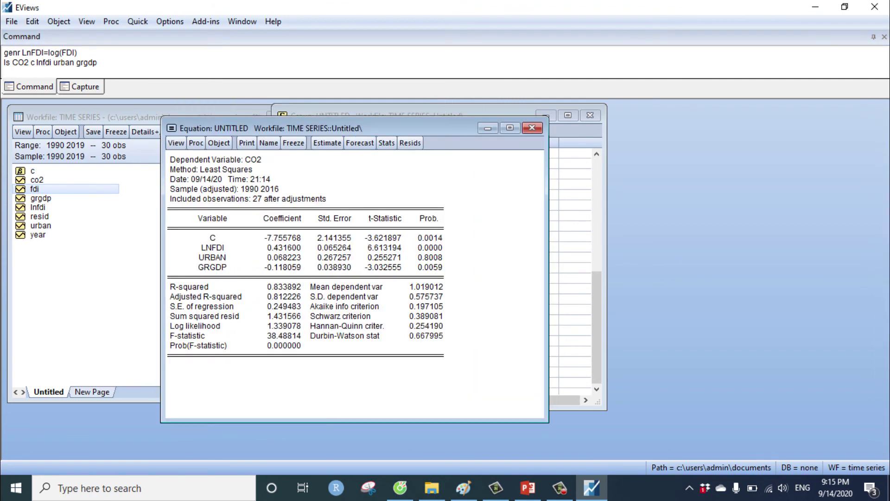
drag(387, 116, 388, 101)
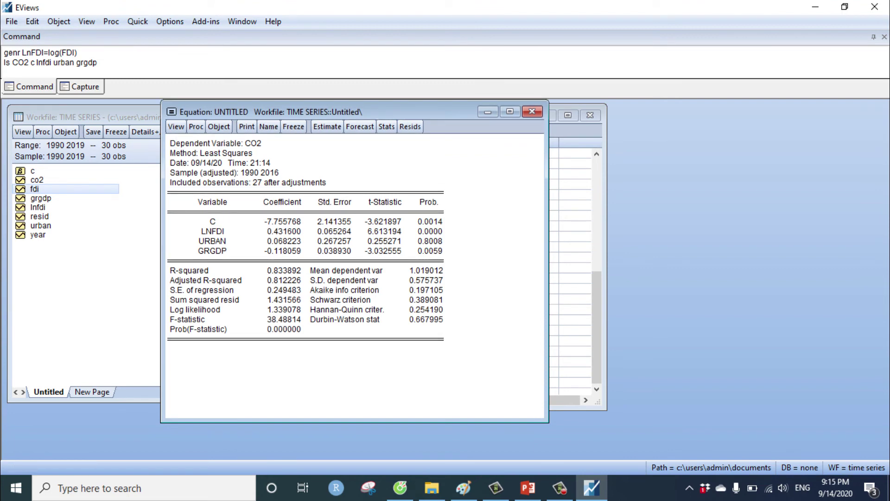
- Highlight the C, LNFDI and URBAN rows from variable name to t-Statistic in the regression output
click(212, 143)
drag(212, 219, 384, 241)
click(212, 142)
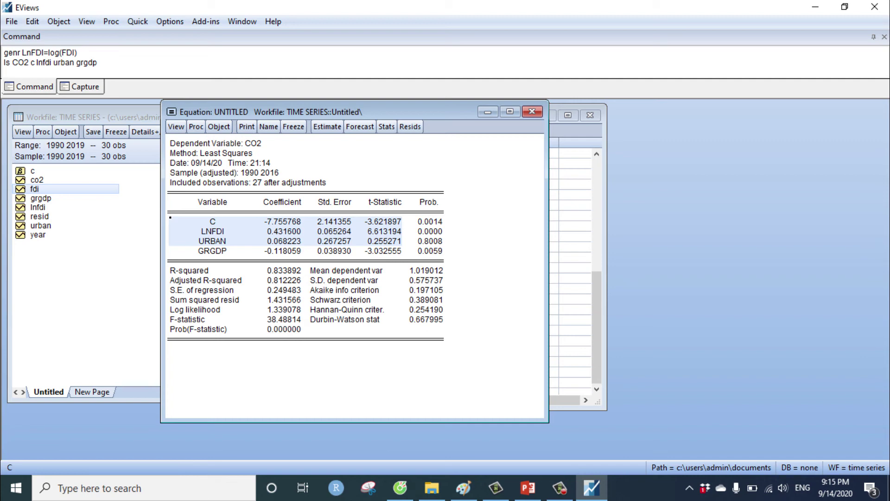
- Examine the Prob. values of LNFDI, URBAN and GRGDP in the regression output to judge each variable's significance
click(423, 250)
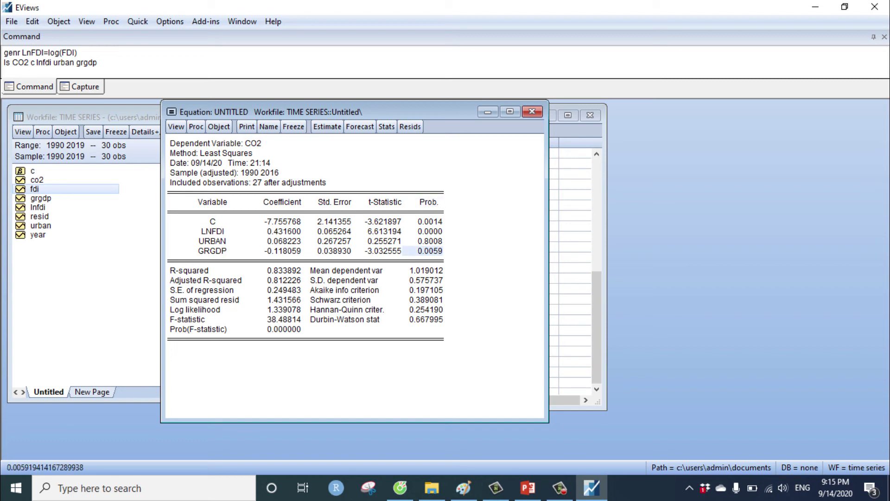
click(422, 201)
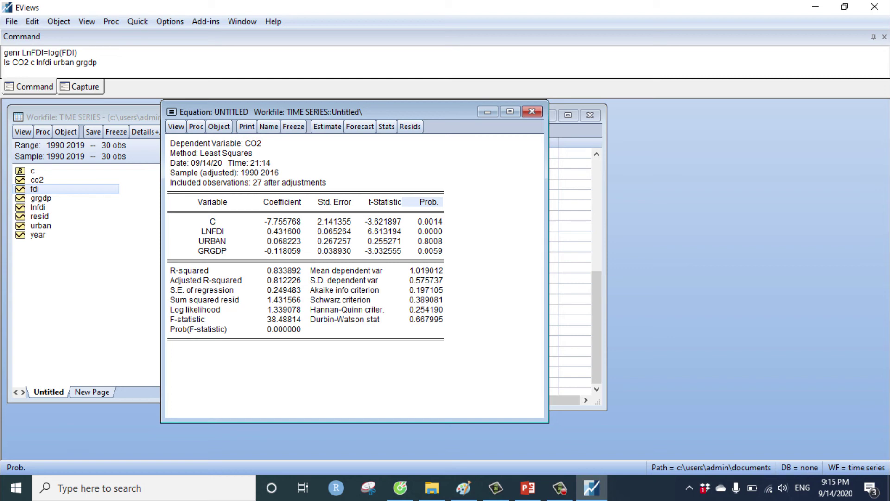
click(423, 231)
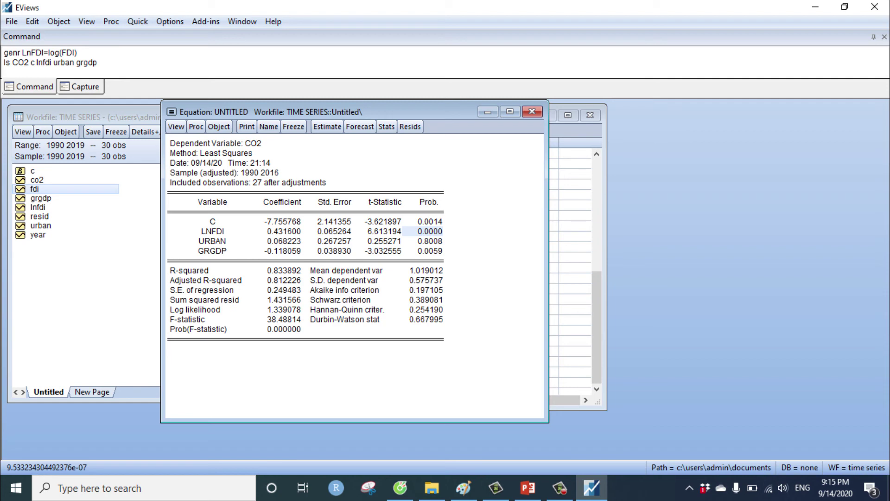
click(212, 231)
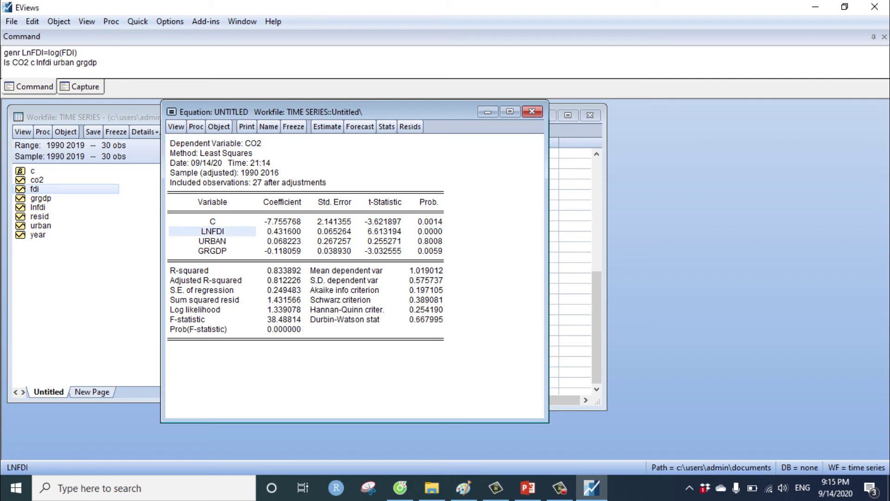
click(429, 241)
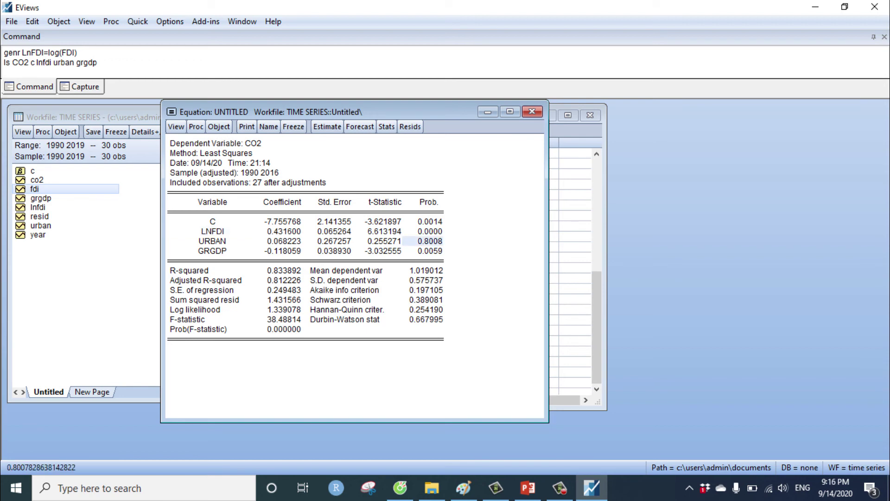
click(429, 231)
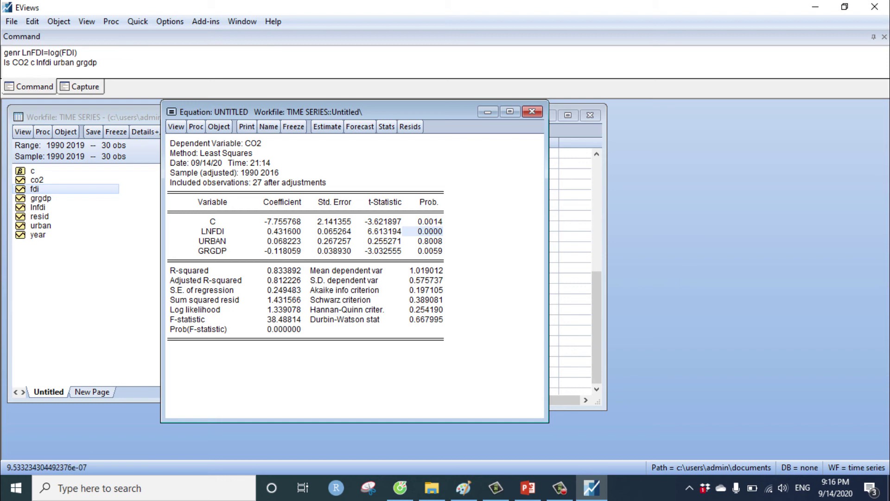
click(423, 241)
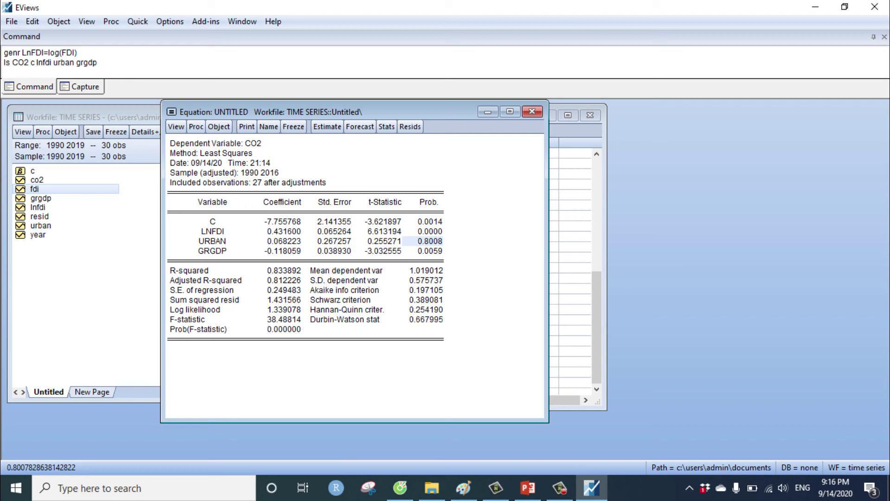
click(423, 251)
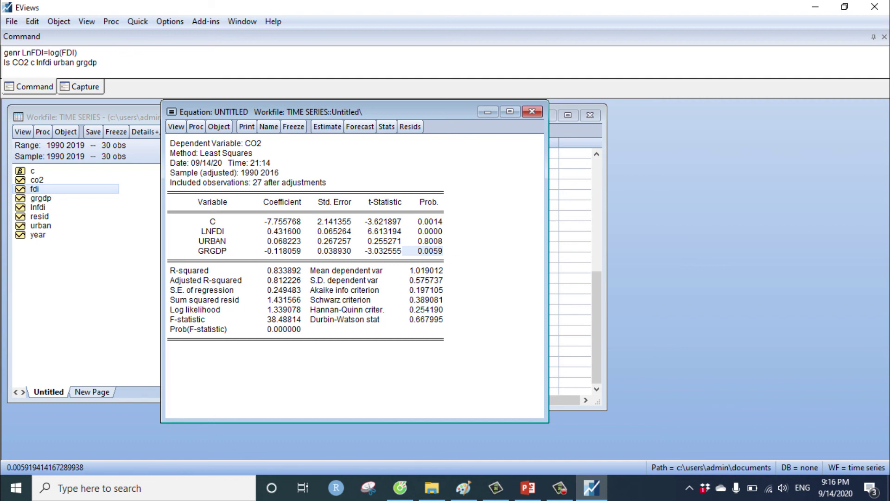
- Examine the dependent variable line and the coefficients of LNFDI, GRGDP and URBAN to interpret their effects on CO2
click(170, 141)
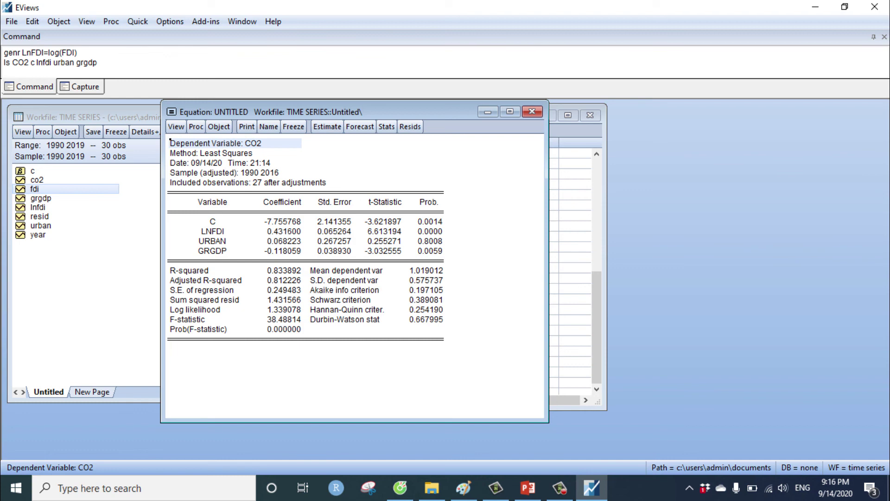
click(279, 202)
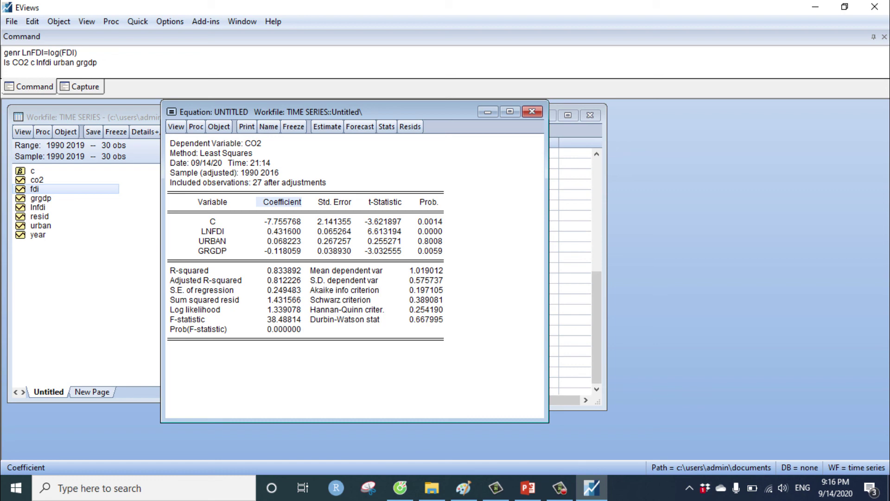
click(215, 142)
click(172, 228)
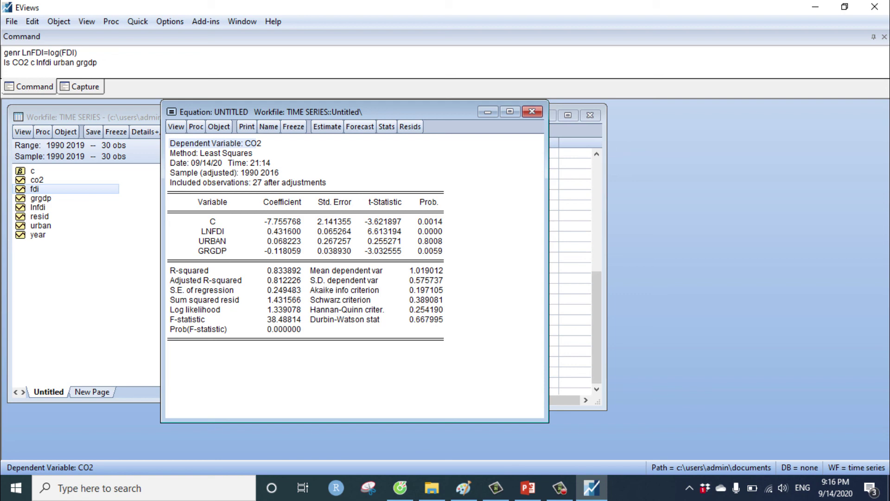
click(171, 229)
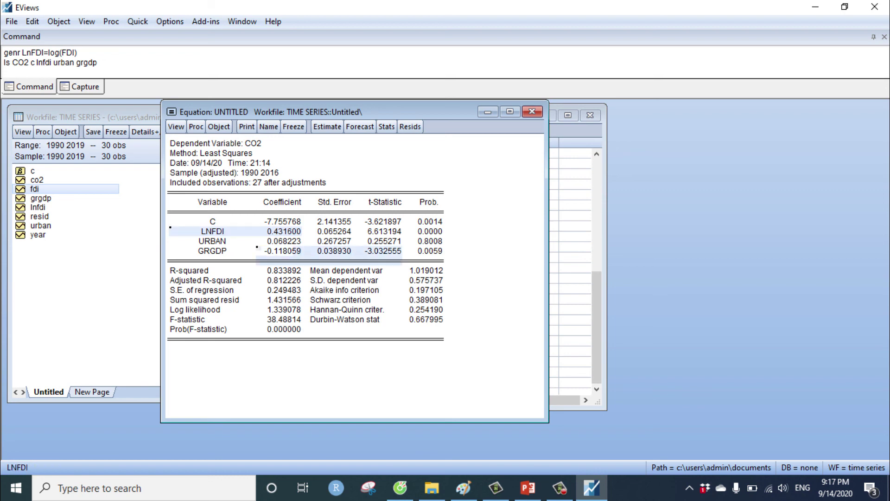
click(257, 248)
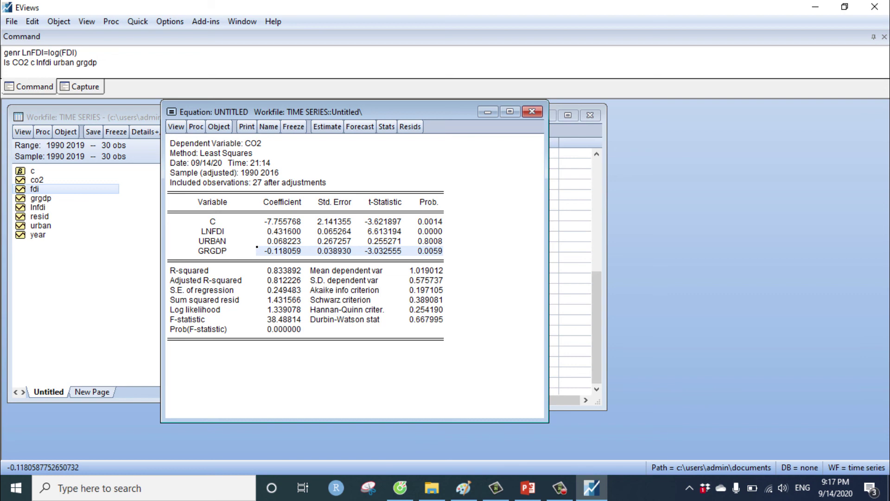
click(278, 241)
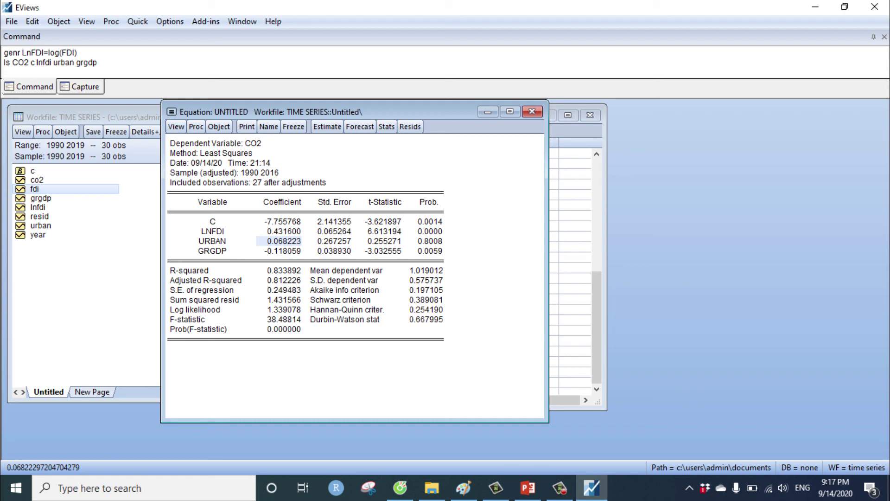
- Bring up the available views of the CO2 regression equation
click(177, 127)
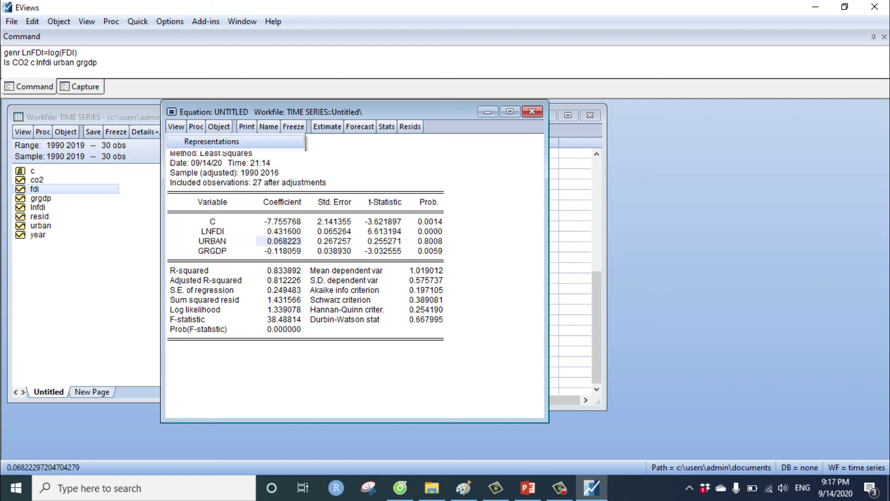